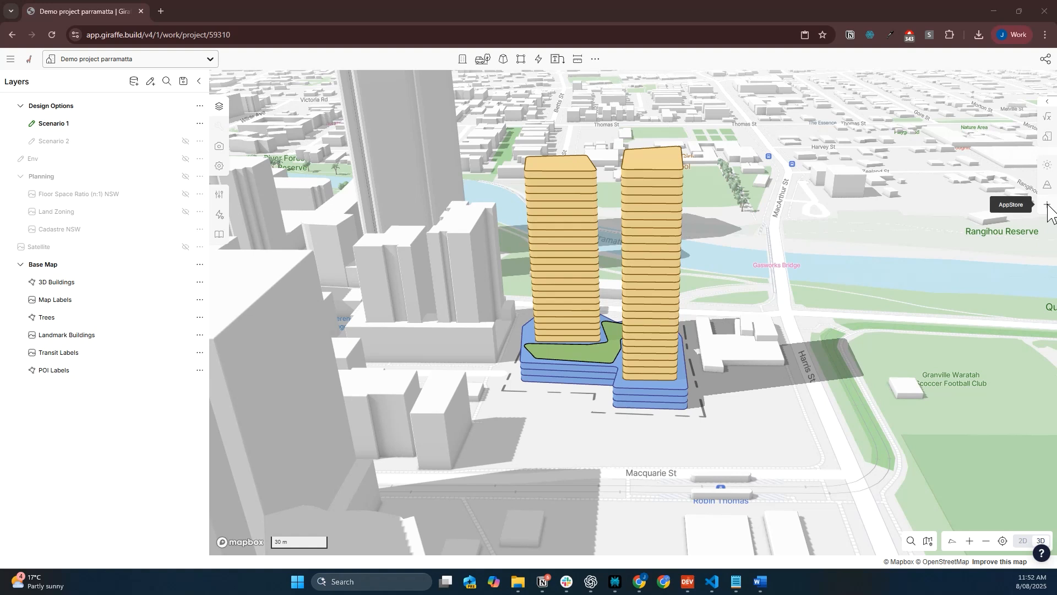
# Add the Area Schedule app to the project and open it
pyautogui.click(1048, 206)
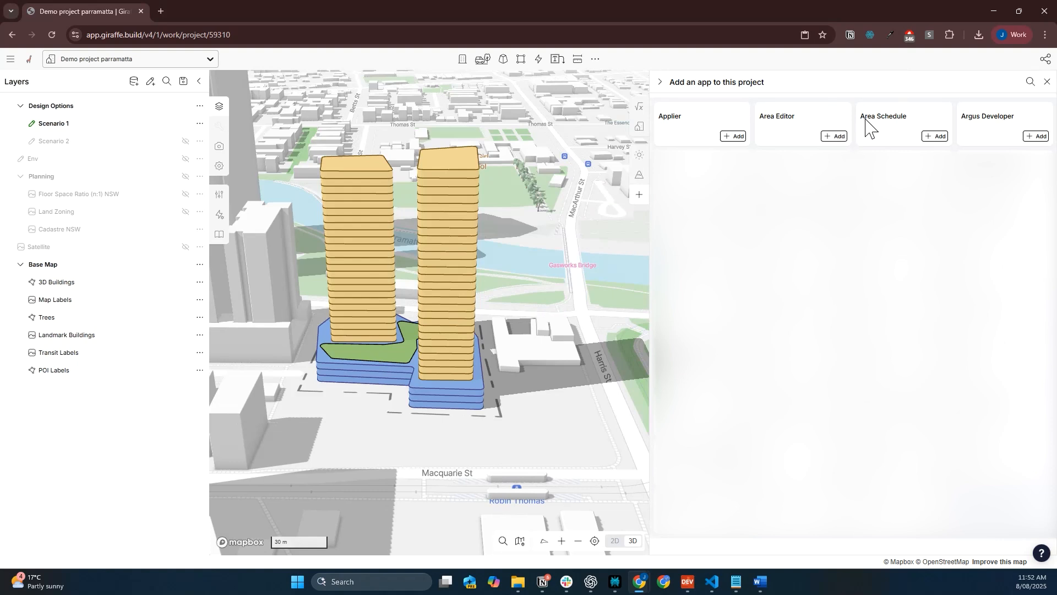
pyautogui.click(935, 136)
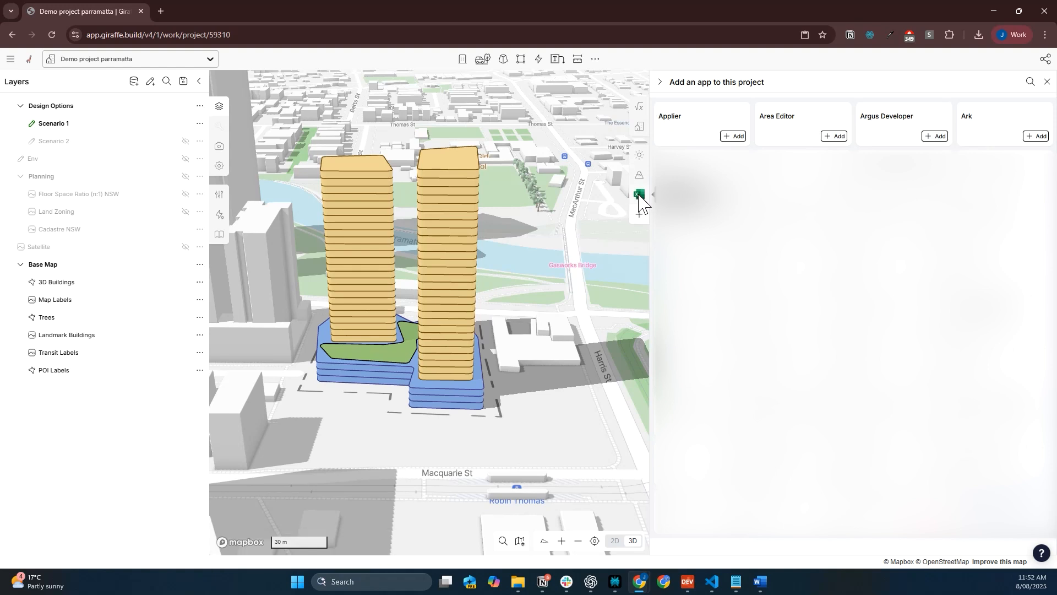
pyautogui.click(640, 196)
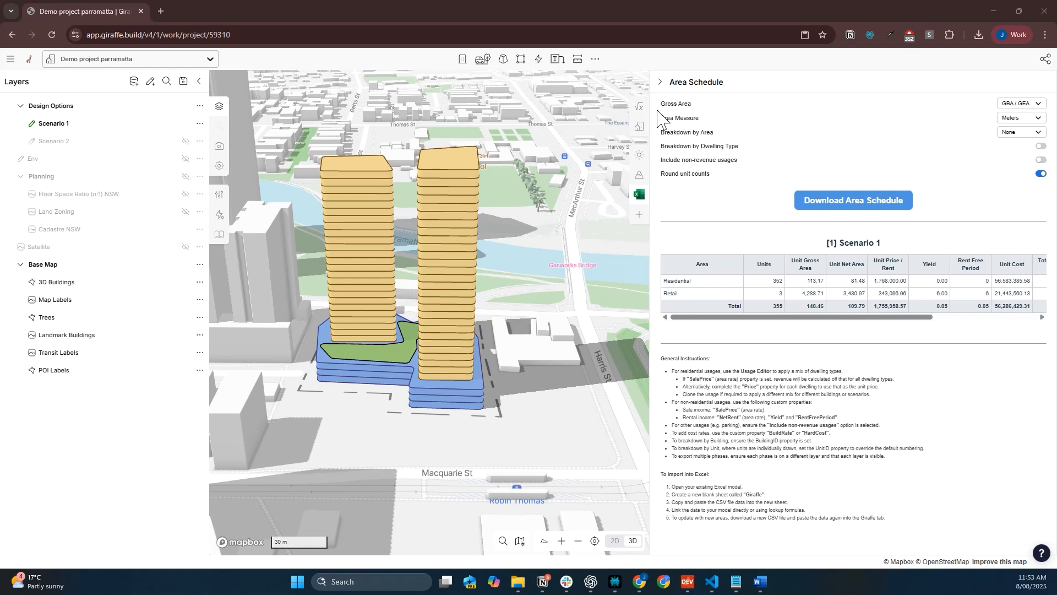
# Set the area schedule's gross area basis to GFA / GIA
pyautogui.click(1034, 106)
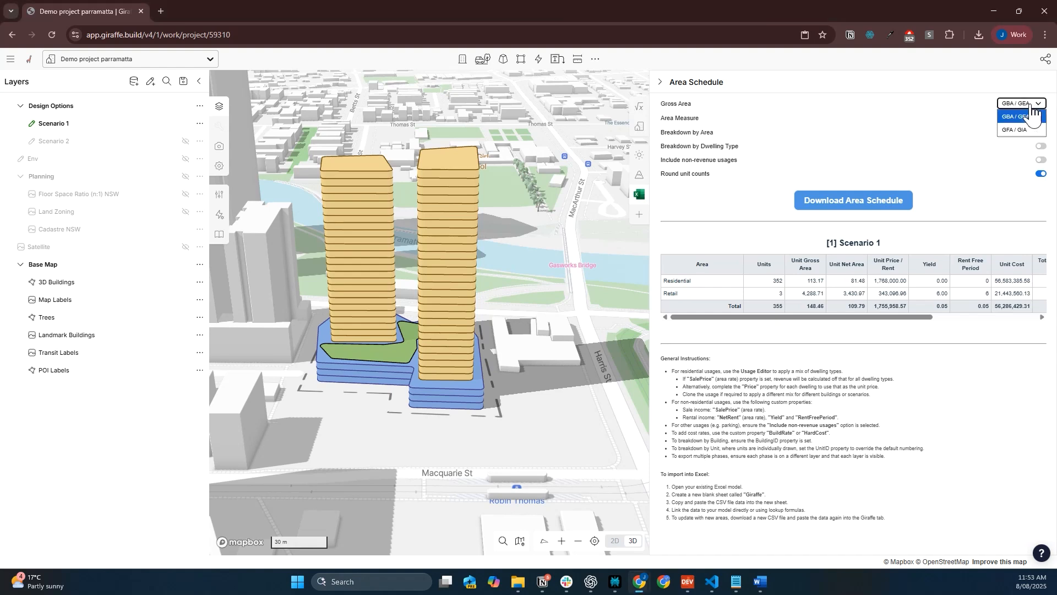
pyautogui.click(1016, 131)
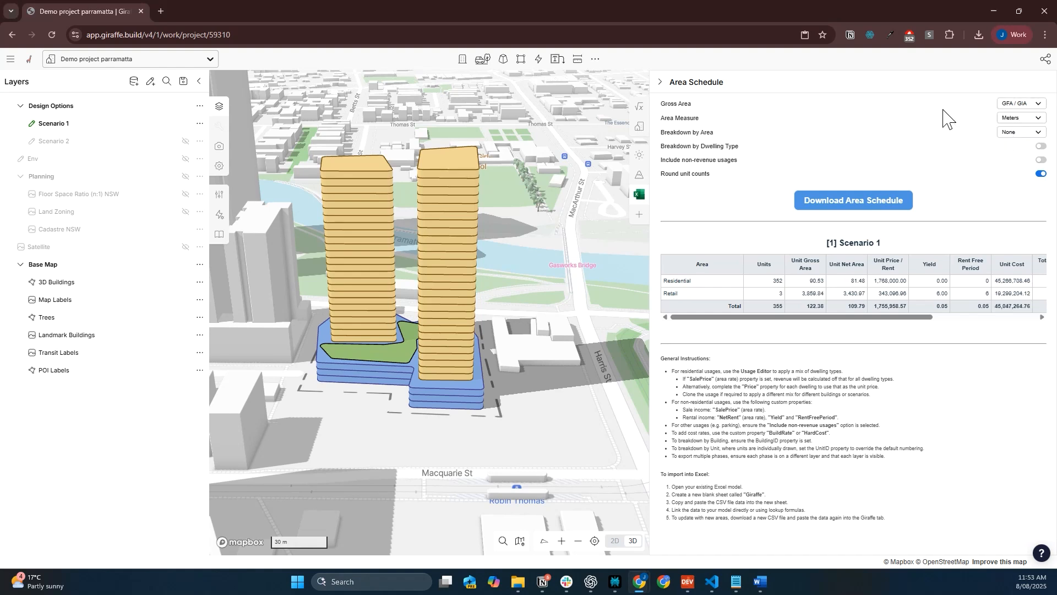
# Switch the schedule's area measure to Feet and back to Meters
pyautogui.click(1015, 119)
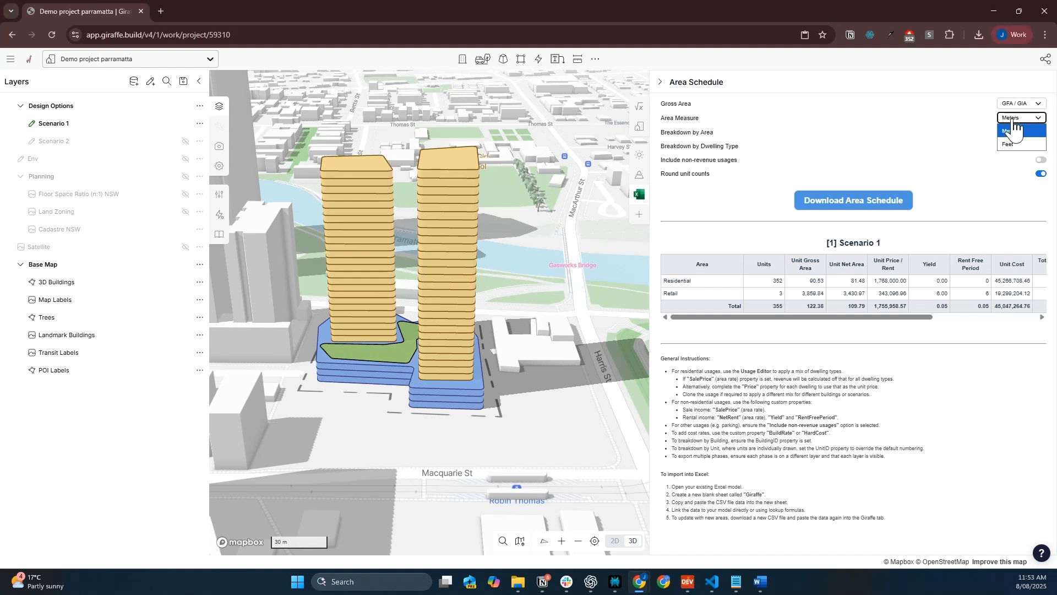
pyautogui.click(1014, 144)
pyautogui.click(1016, 119)
pyautogui.click(1016, 134)
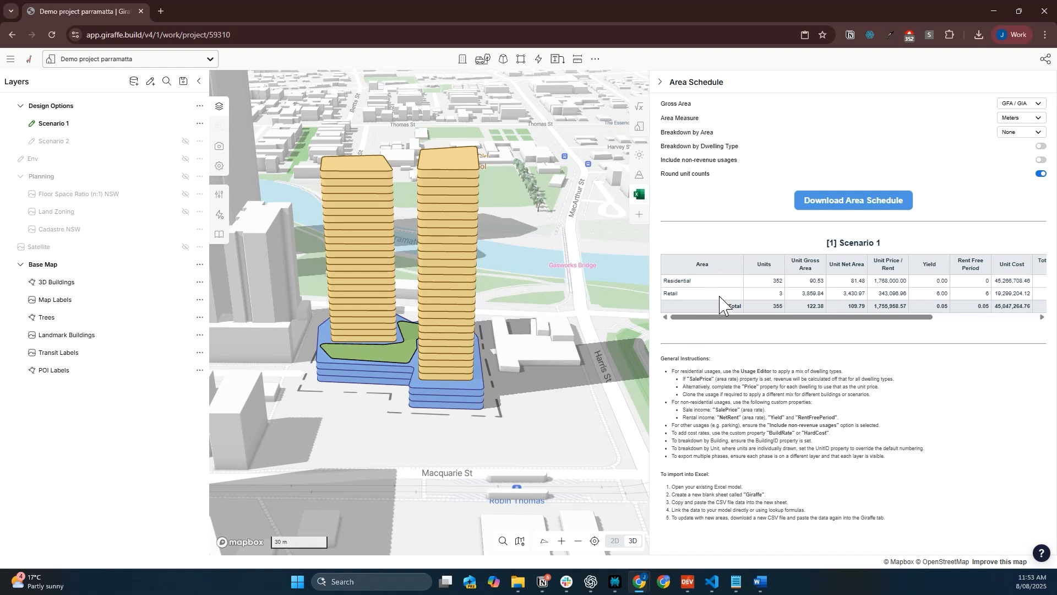
# Break the area schedule down by Building and by Level, looking through the rows listed for each level
pyautogui.click(1022, 132)
pyautogui.click(1012, 159)
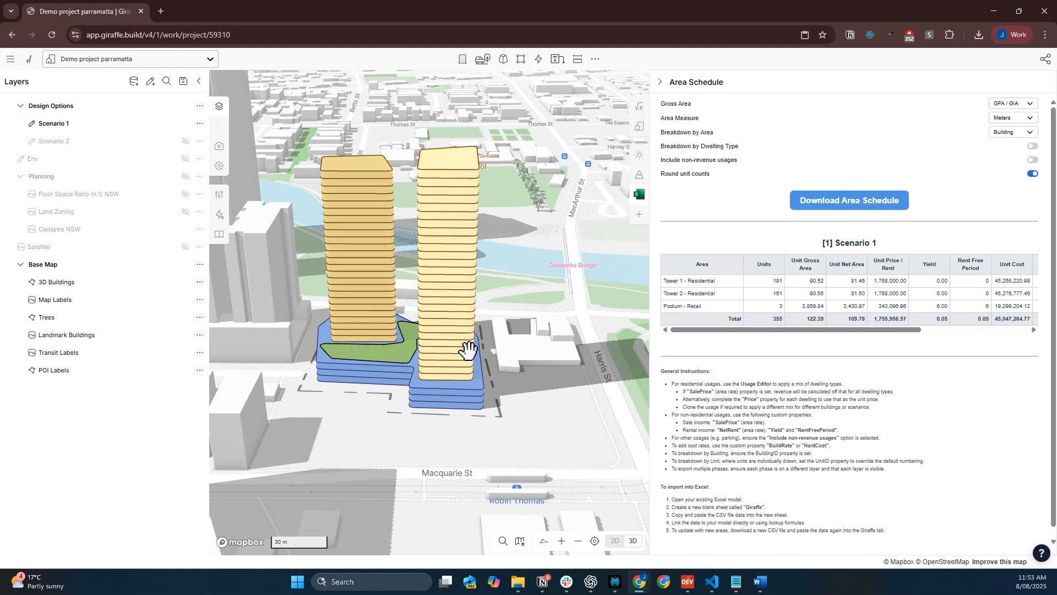
pyautogui.click(1012, 135)
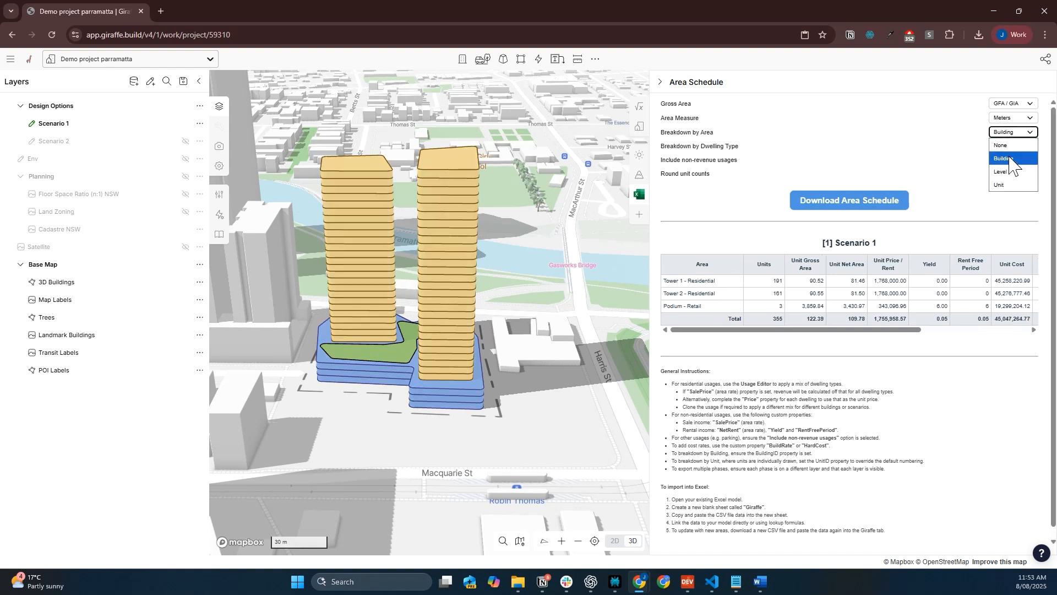
pyautogui.click(1011, 173)
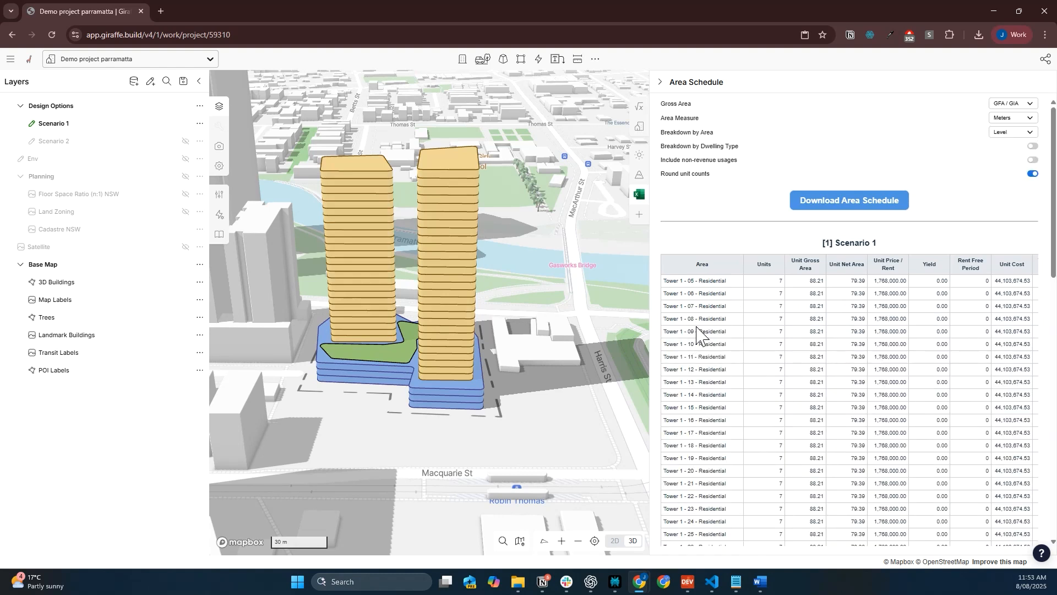
pyautogui.scroll(-15, 698, 330)
pyautogui.scroll(15, 713, 343)
# Break the area schedule down by Unit, look through its rows, and reset the area breakdown to None
pyautogui.click(1012, 133)
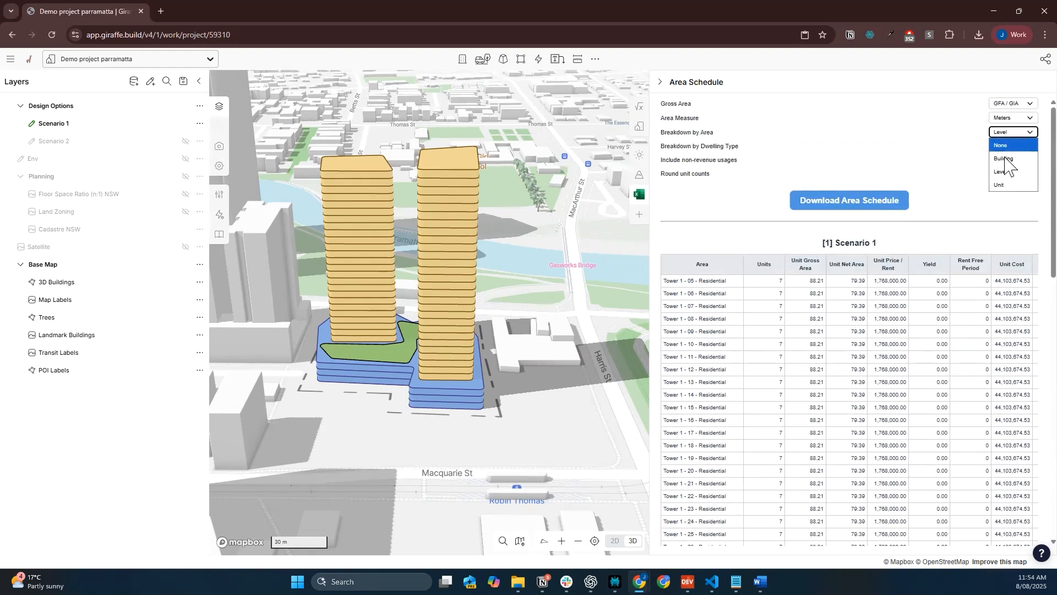
pyautogui.click(1004, 184)
pyautogui.scroll(-10, 744, 441)
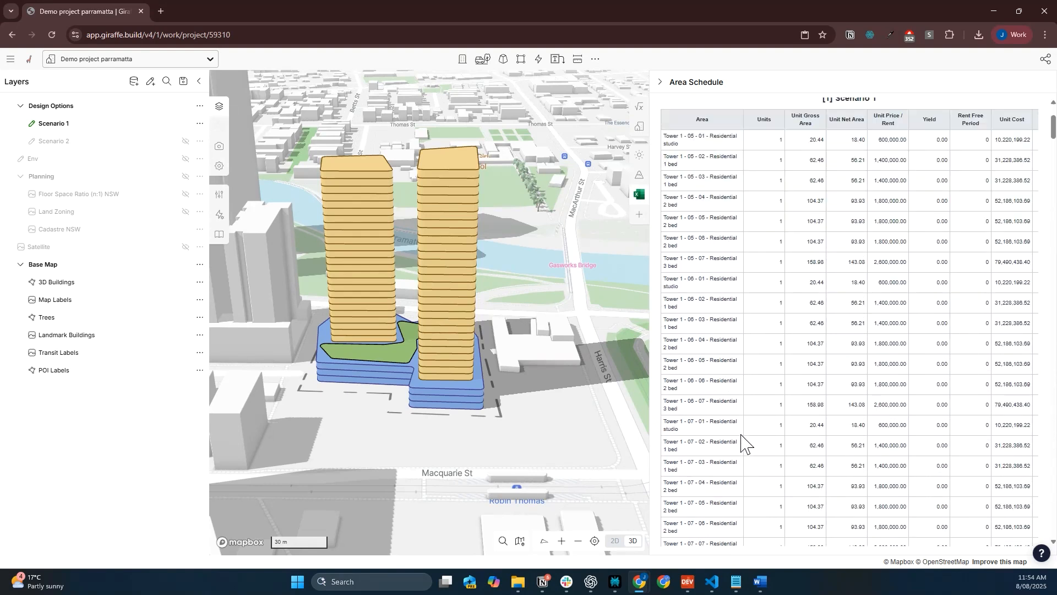
pyautogui.scroll(10, 748, 432)
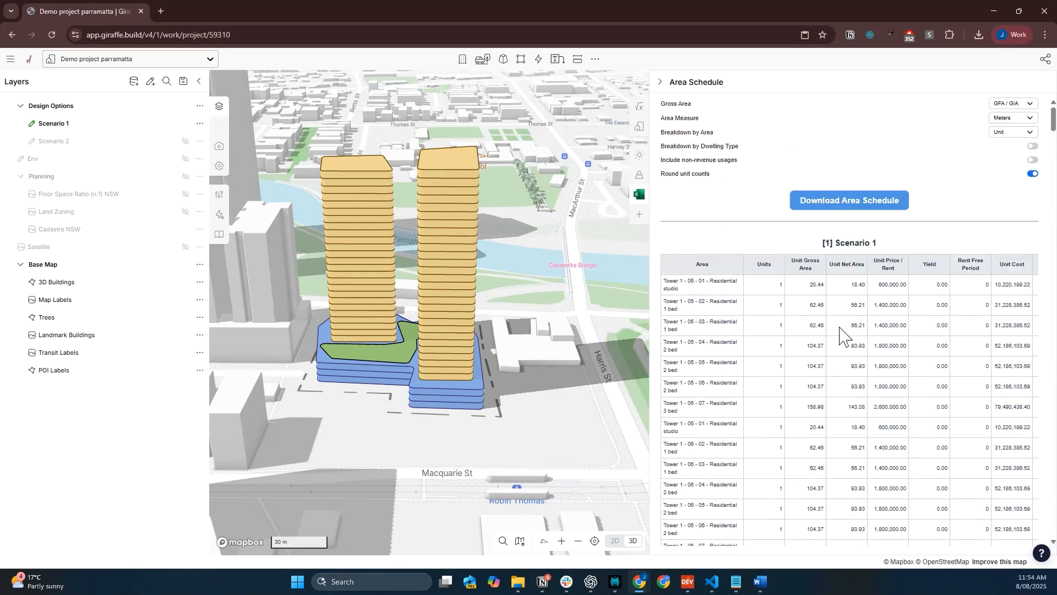
pyautogui.click(1011, 134)
pyautogui.click(1011, 145)
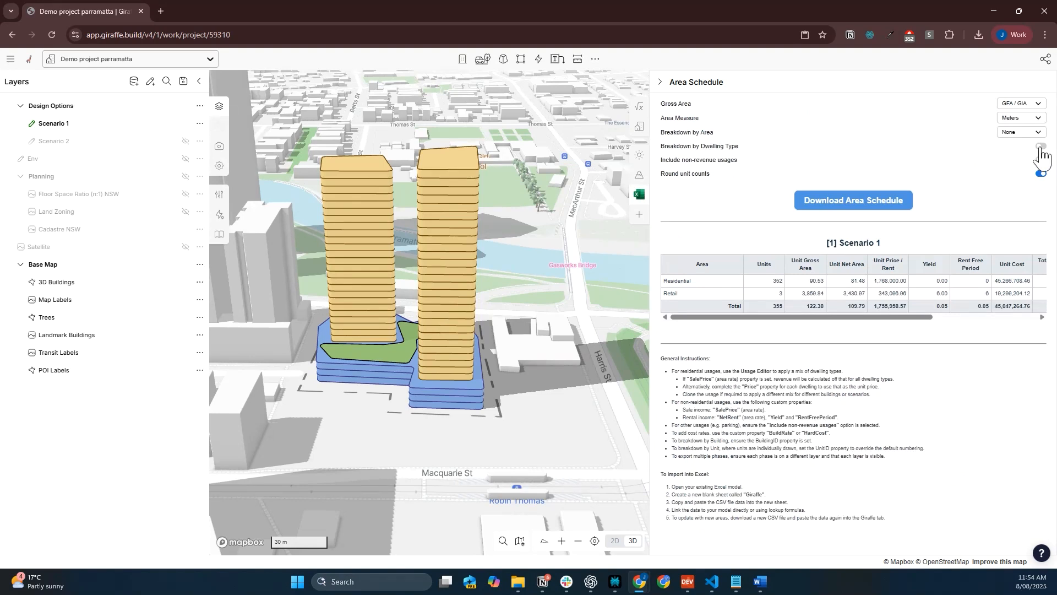
# Turn on the breakdown by dwelling type, trying it with the Building area breakdown before resetting the area breakdown to None
pyautogui.click(1040, 147)
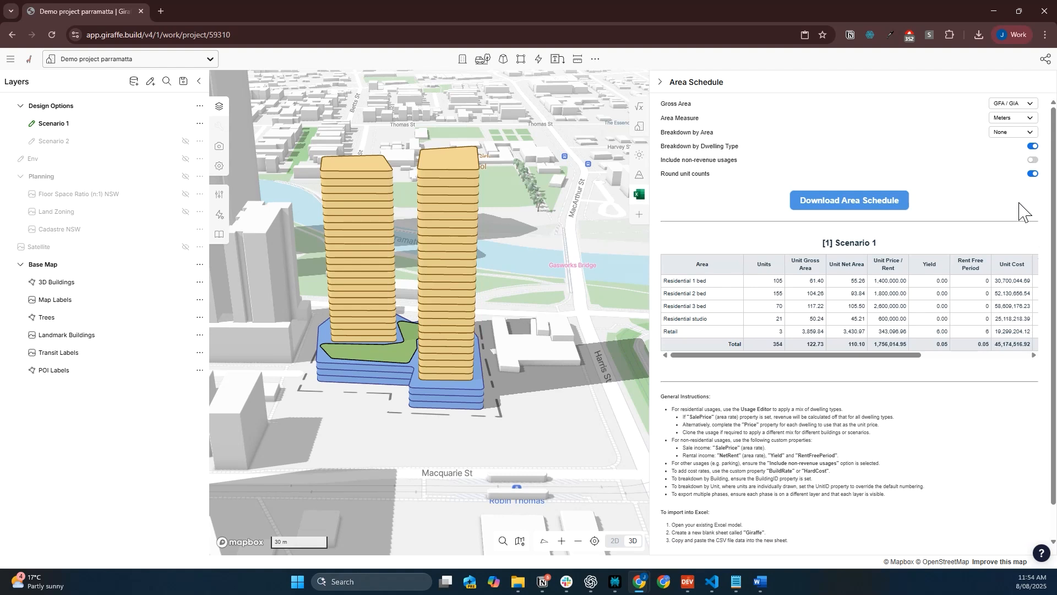
pyautogui.click(1006, 134)
pyautogui.click(1009, 159)
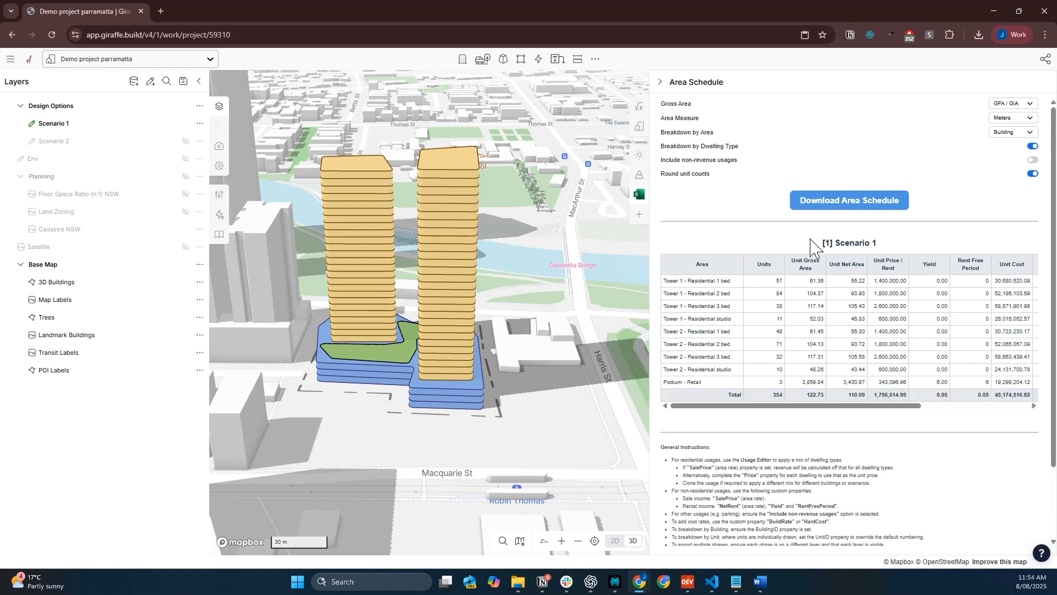
pyautogui.click(1020, 134)
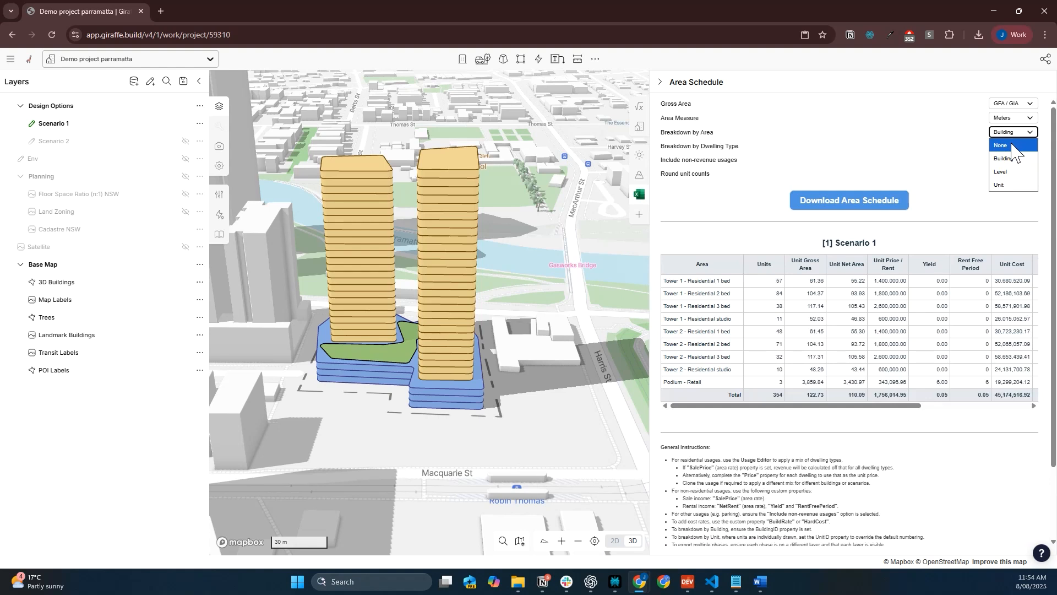
pyautogui.click(1013, 147)
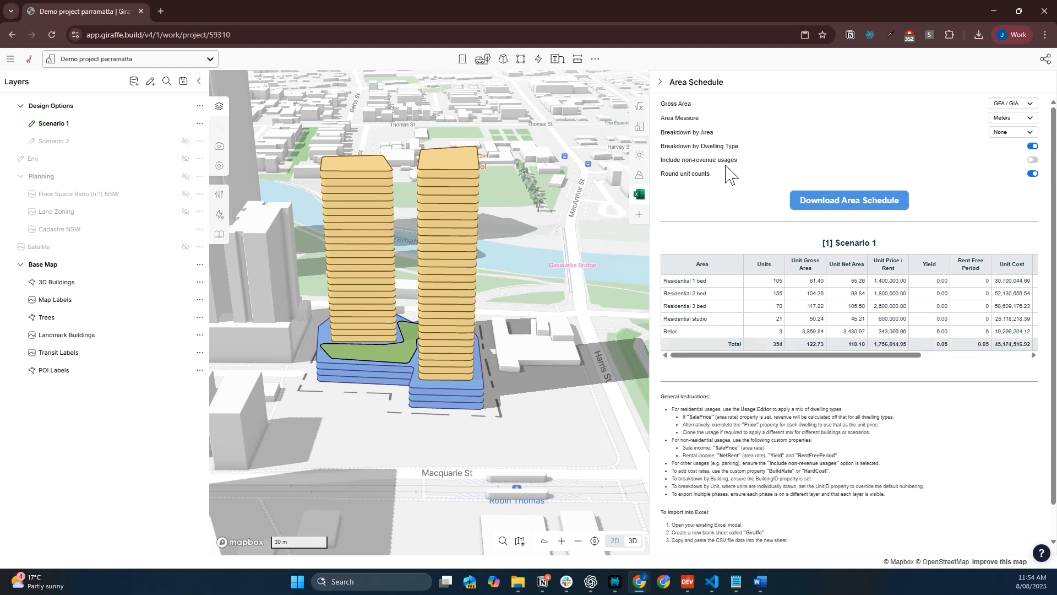
# Include non-revenue usages in the area schedule and keep the unit counts rounded
pyautogui.click(1034, 161)
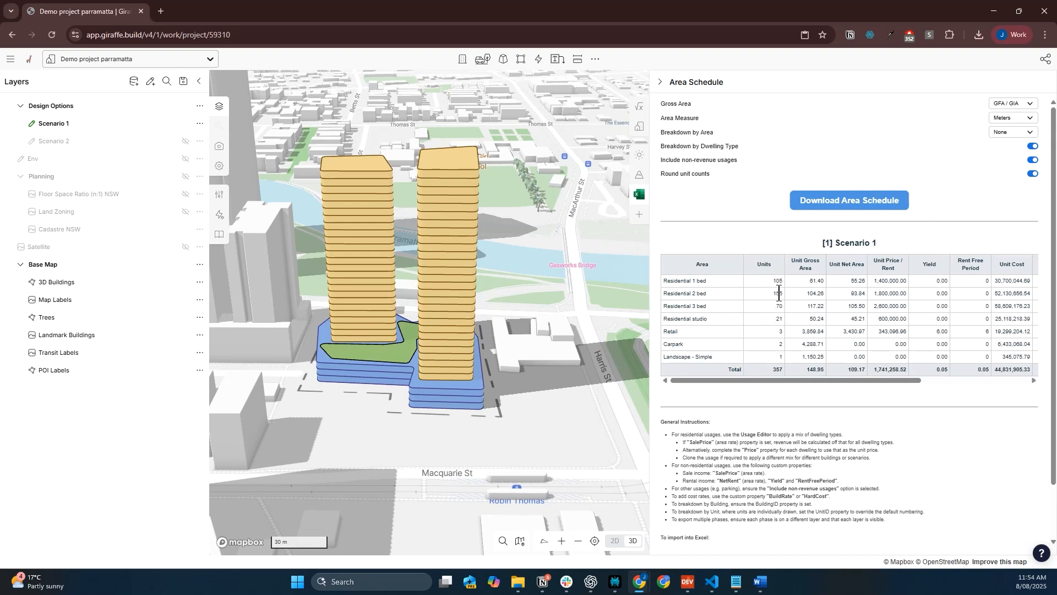
pyautogui.click(1030, 174)
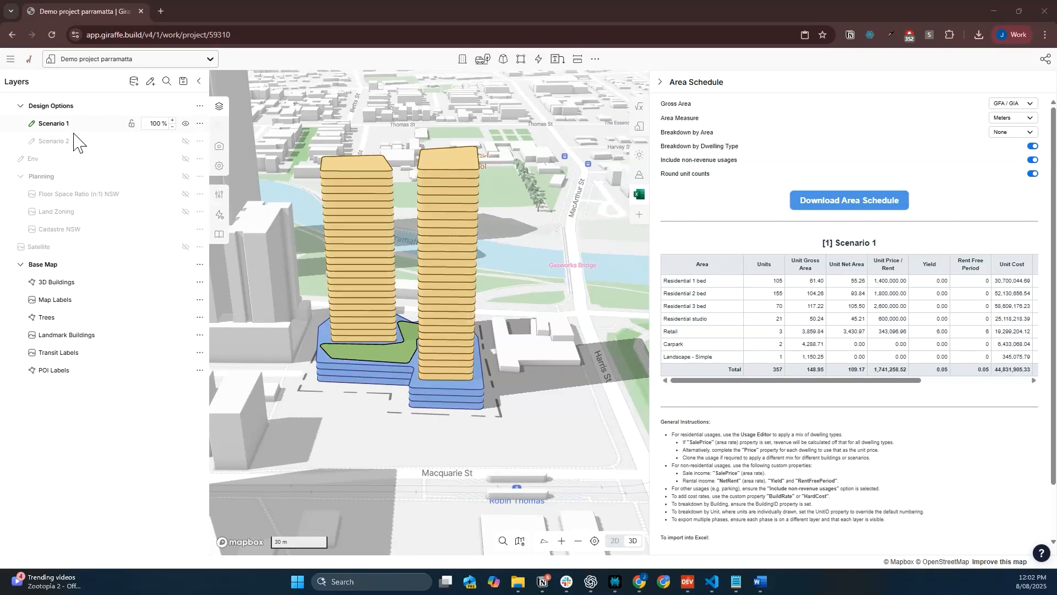
# Swap the visible design option from Scenario 1 to Scenario 2 and back to Scenario 1
pyautogui.click(185, 123)
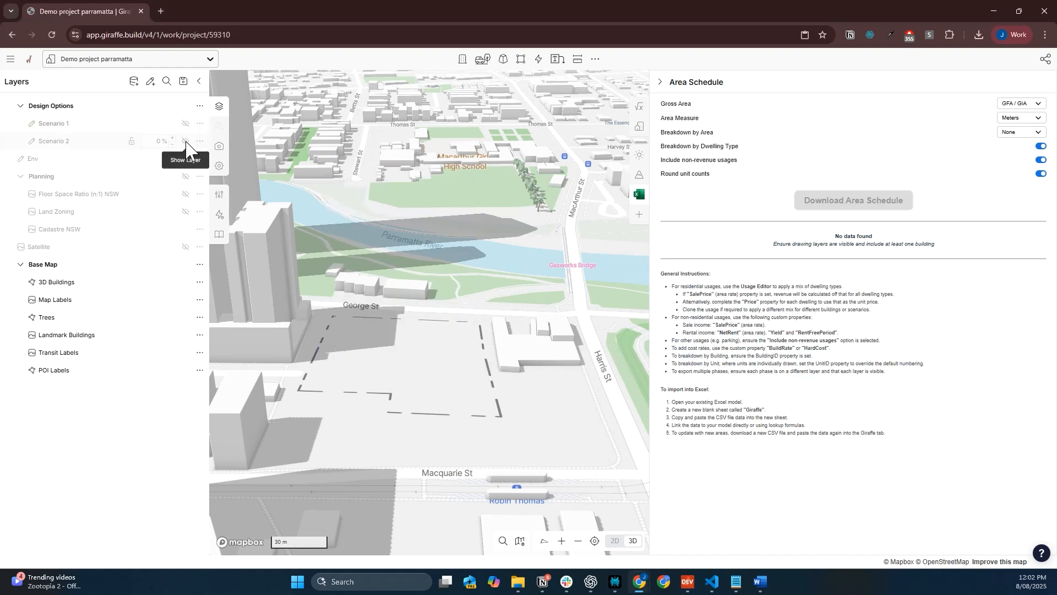
pyautogui.click(185, 141)
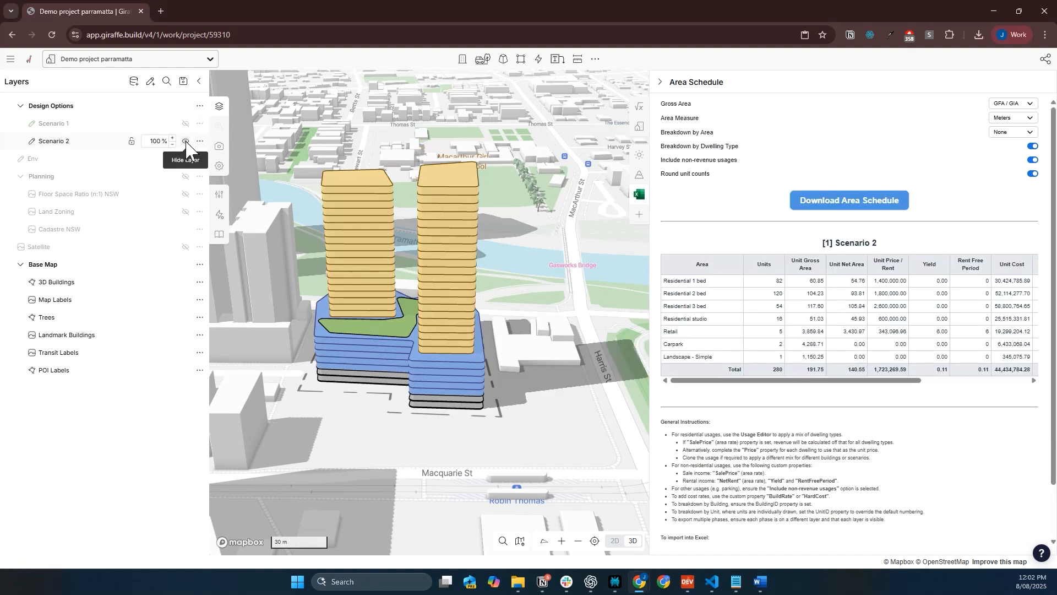
pyautogui.click(185, 141)
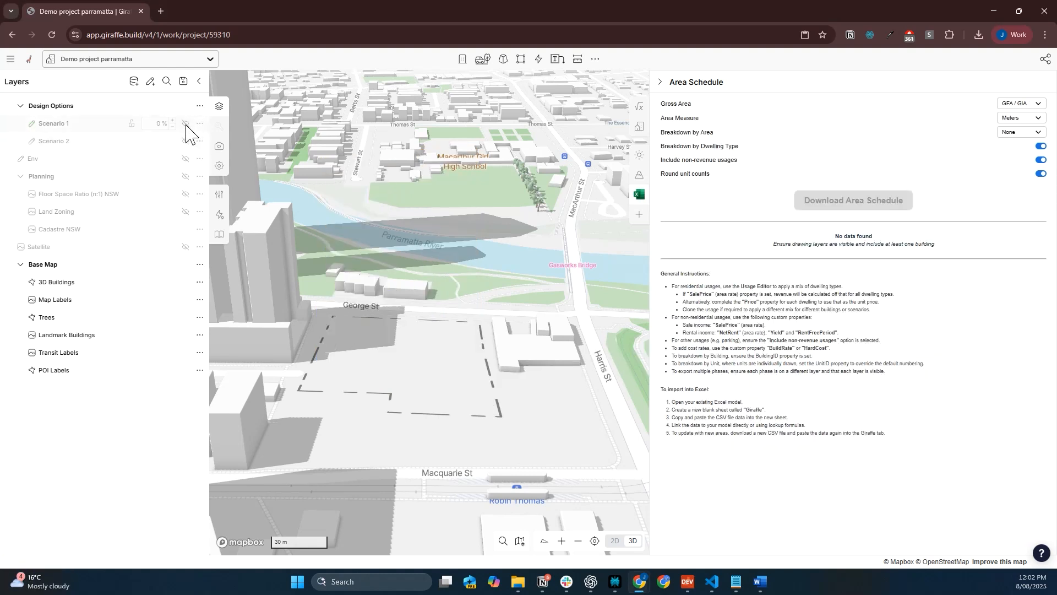
pyautogui.click(186, 124)
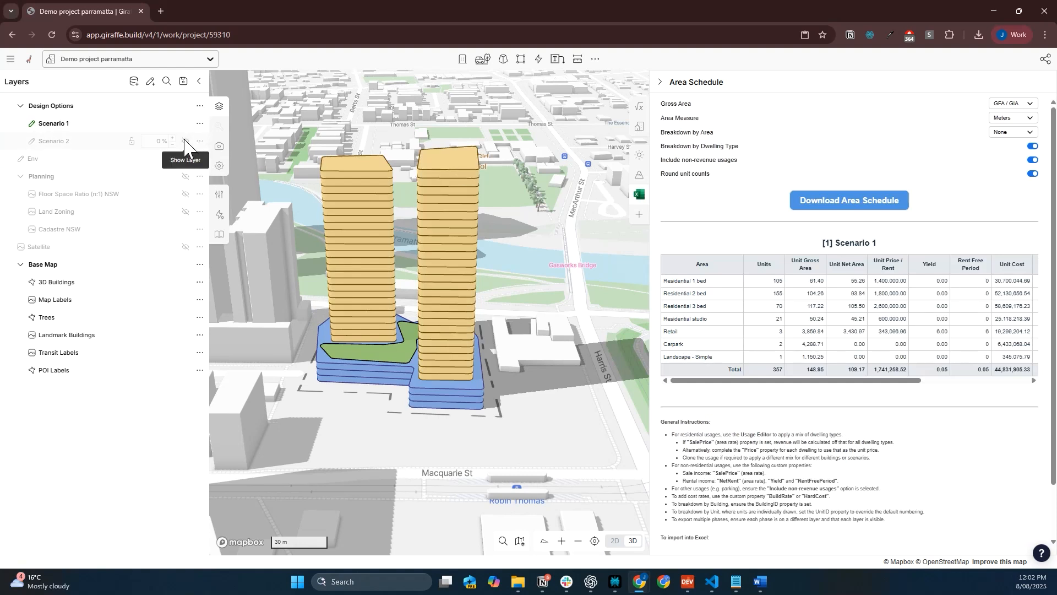
# Show the Scenario 2 layer alongside Scenario 1 and compare the two scenario tables in the area schedule
pyautogui.click(185, 141)
pyautogui.scroll(-1, 797, 322)
pyautogui.scroll(-1, 797, 322)
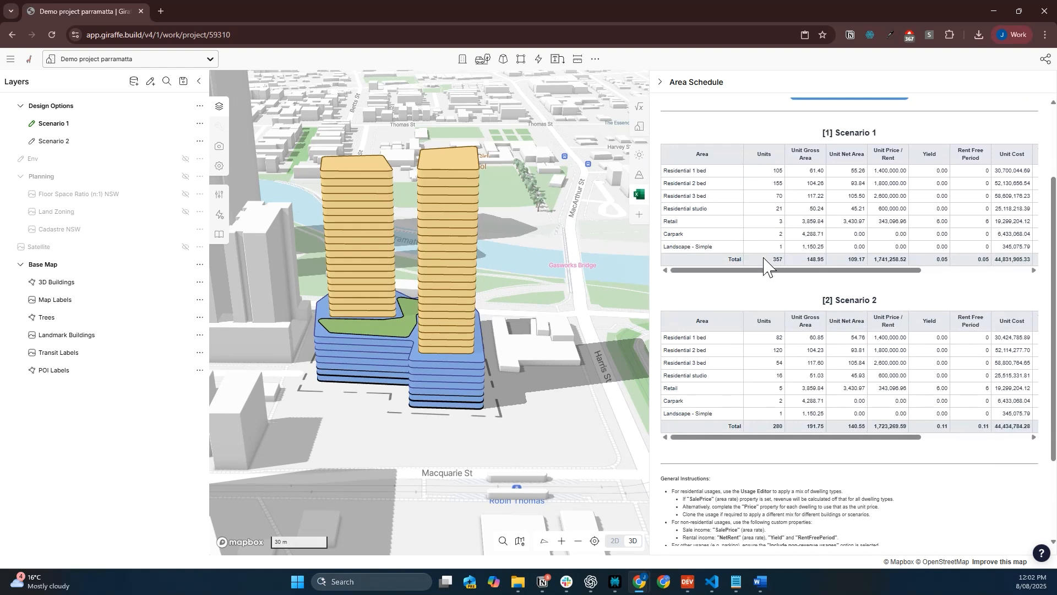
pyautogui.scroll(2, 769, 292)
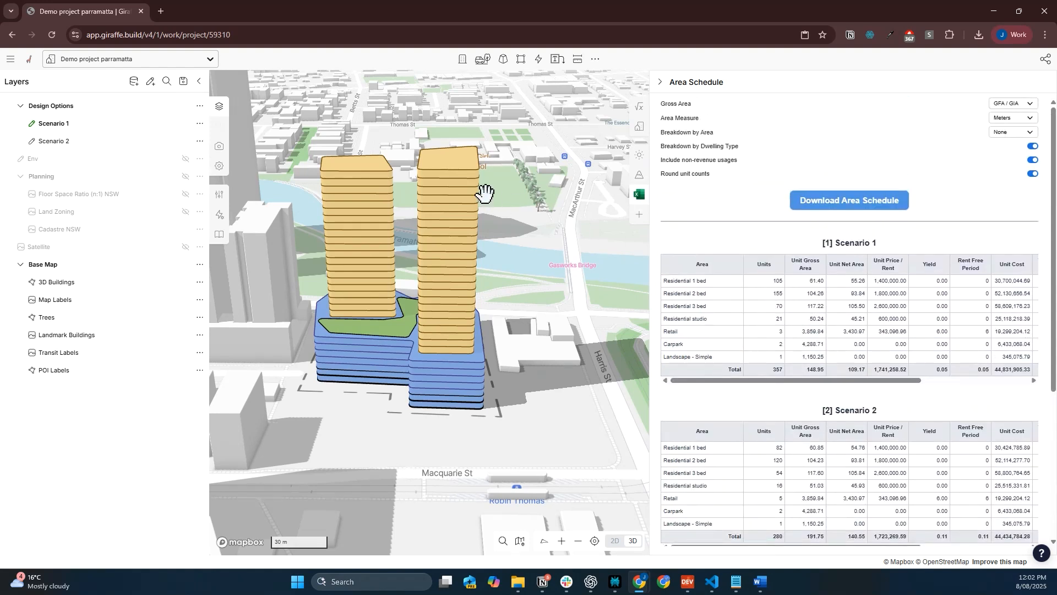
# Download the area schedule for both scenarios and inspect the exported rows in a maximized Excel window before returning to Giraffe
pyautogui.click(872, 204)
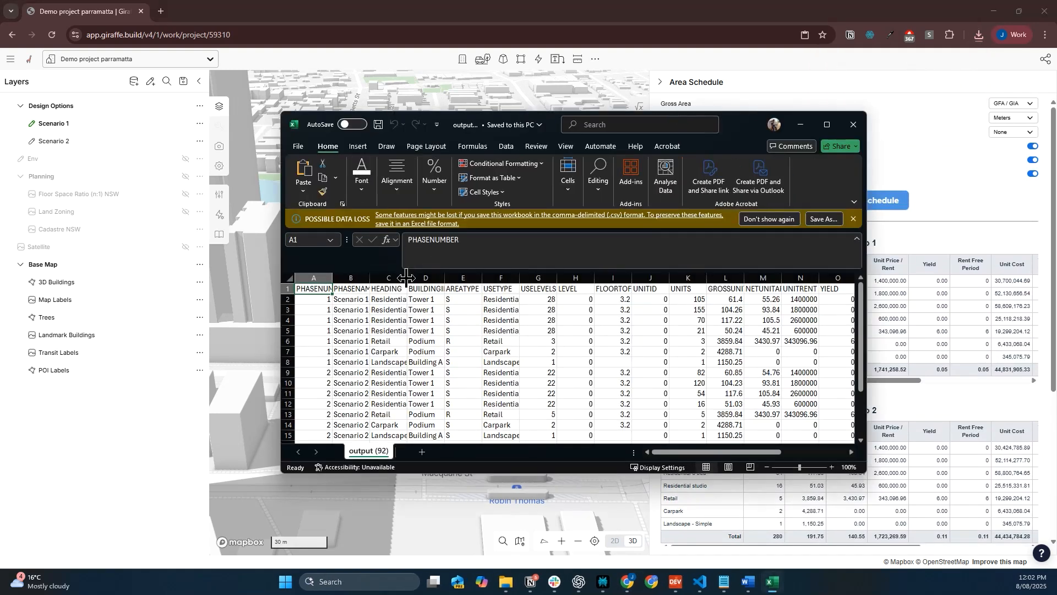
pyautogui.scroll(-4, 484, 304)
pyautogui.scroll(4, 557, 349)
pyautogui.click(826, 125)
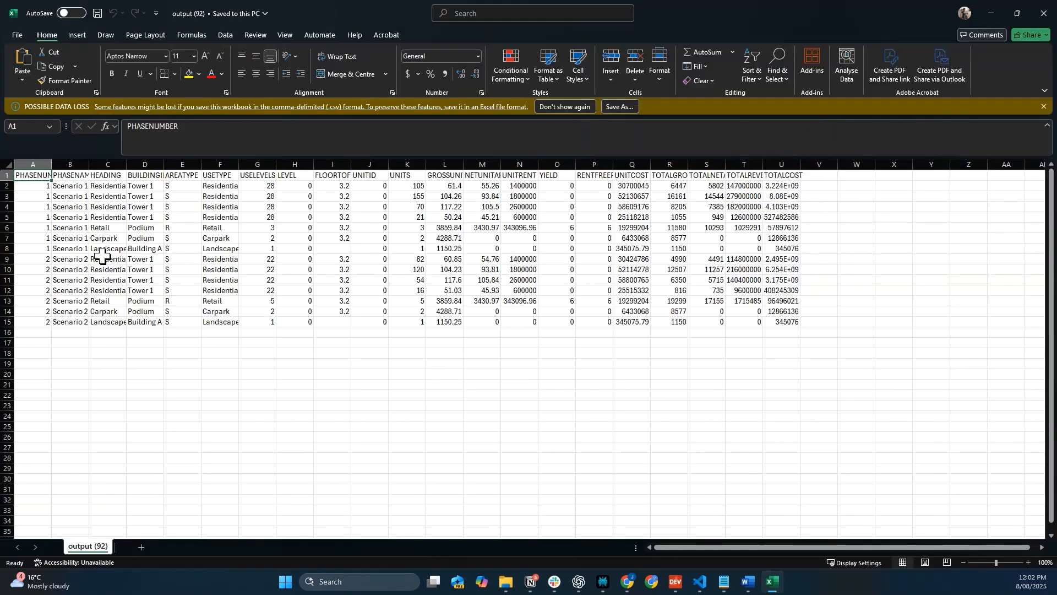
pyautogui.click(74, 270)
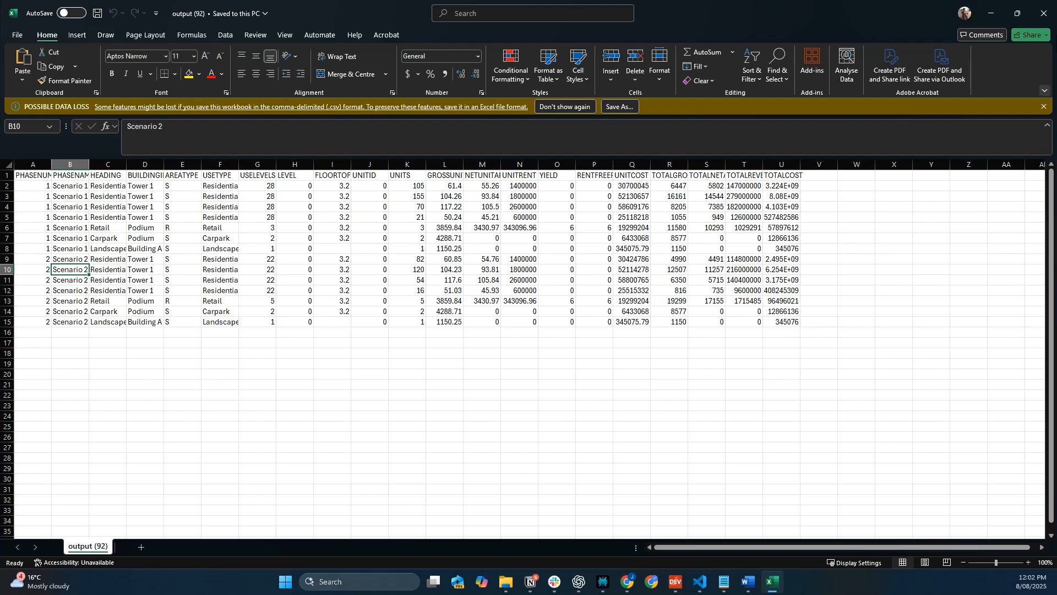
pyautogui.click(992, 12)
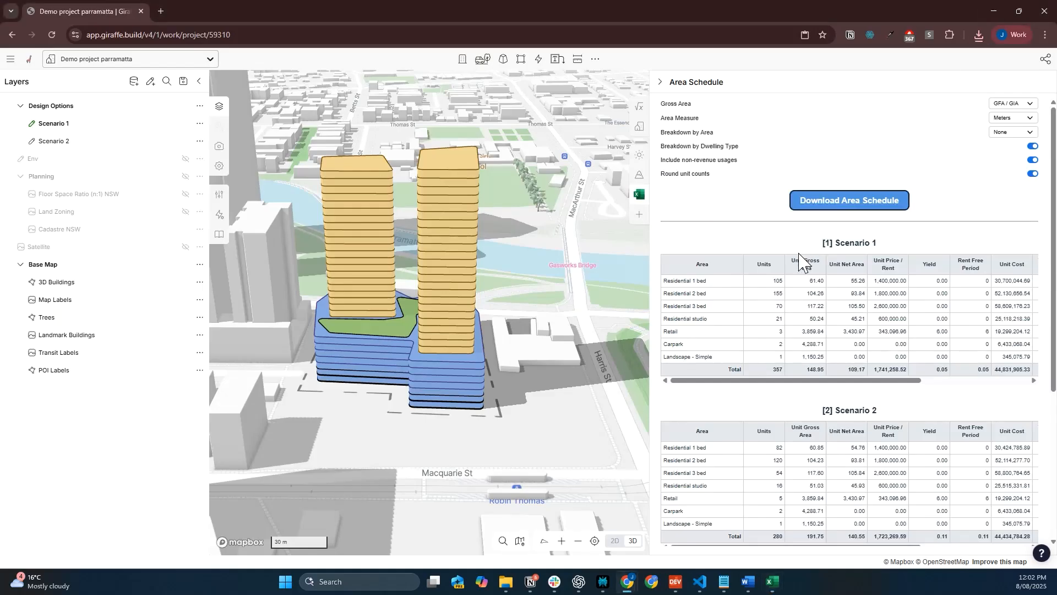
# Examine the general instructions and the price and cost columns of both scenario tables in the area schedule
pyautogui.scroll(-5, 774, 293)
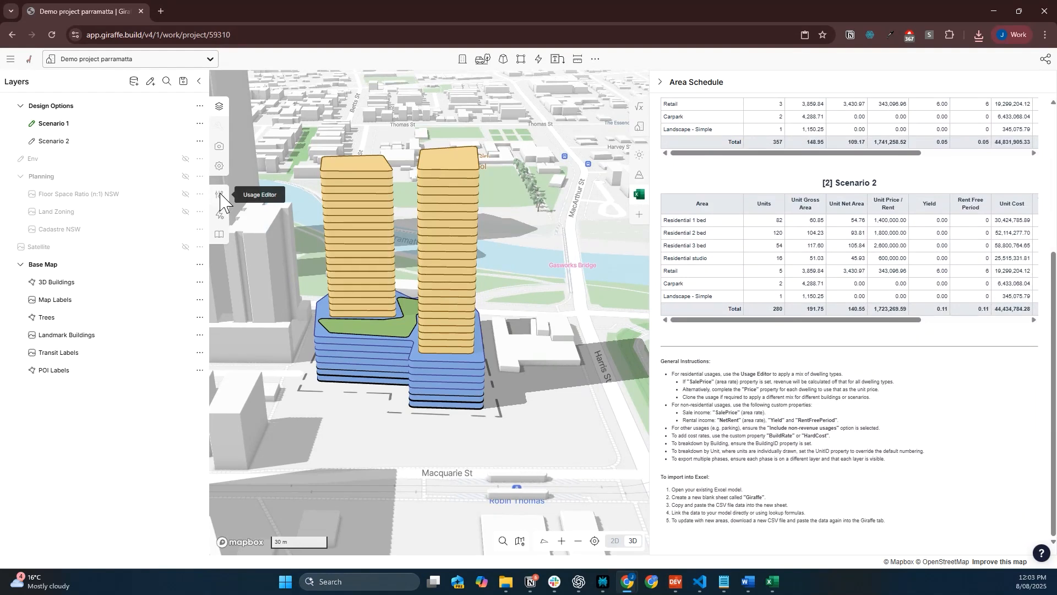
pyautogui.scroll(1, 897, 308)
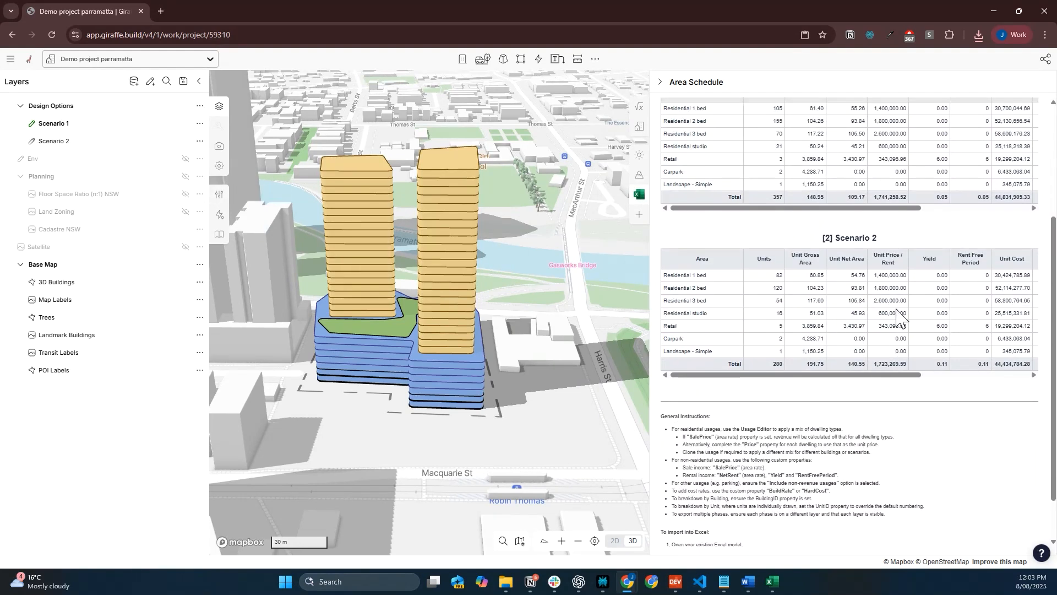
pyautogui.scroll(2, 897, 309)
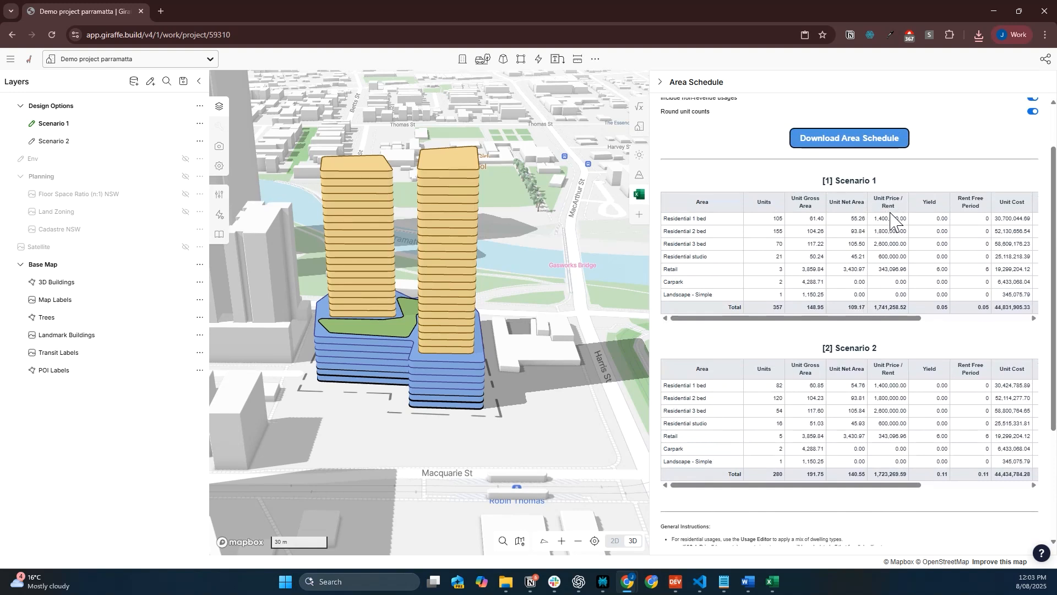
pyautogui.moveTo(912, 318); pyautogui.dragTo(1031, 318)
pyautogui.moveTo(1016, 318); pyautogui.dragTo(909, 318)
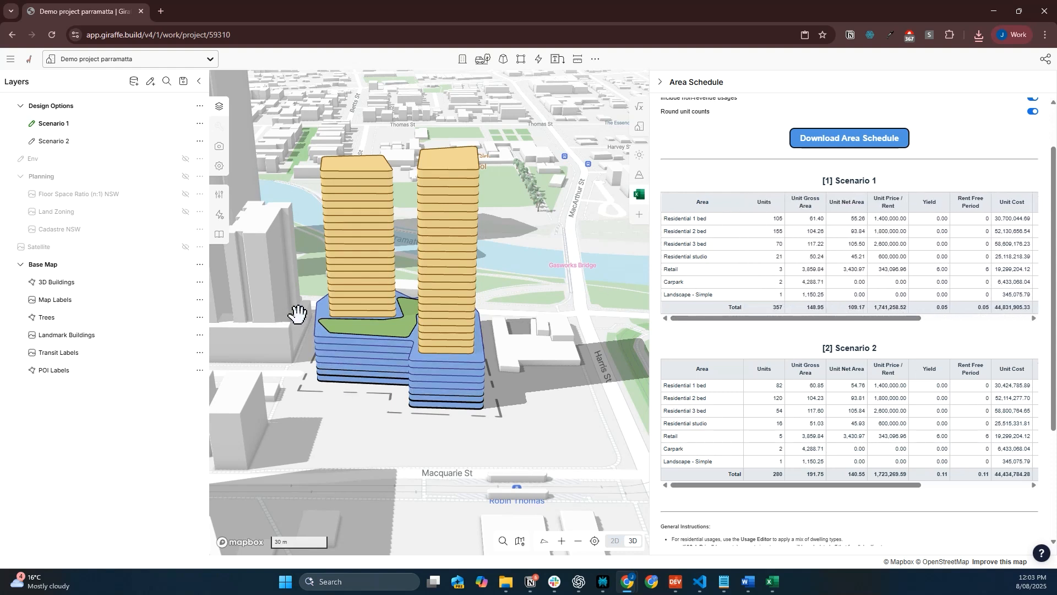
pyautogui.scroll(-2, 785, 465)
pyautogui.scroll(-1, 785, 465)
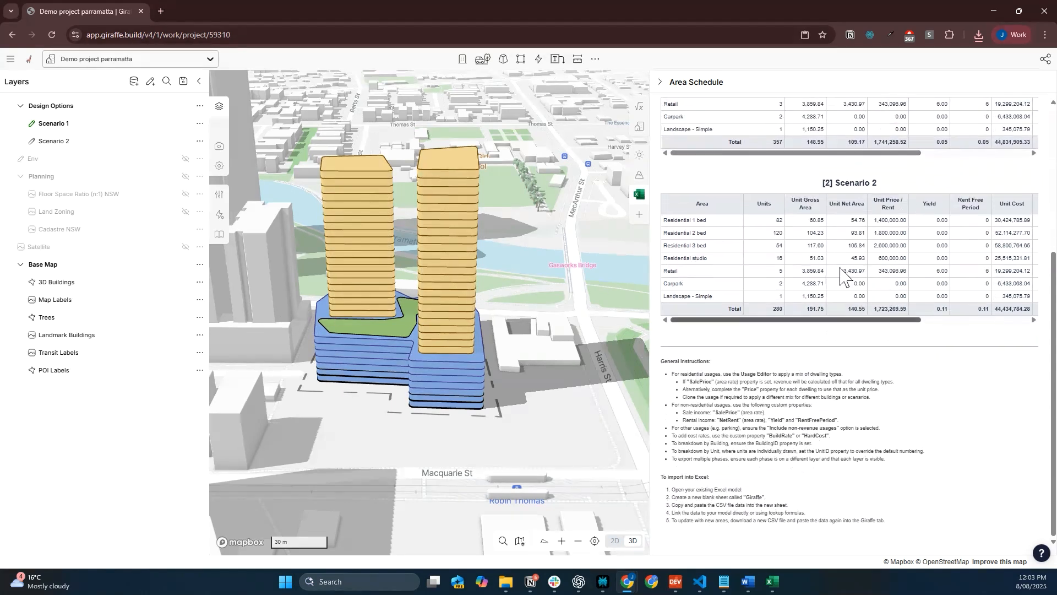
# Set the Residential usage's SalePrice to 10000 in the usage editor and save the usage
pyautogui.click(219, 195)
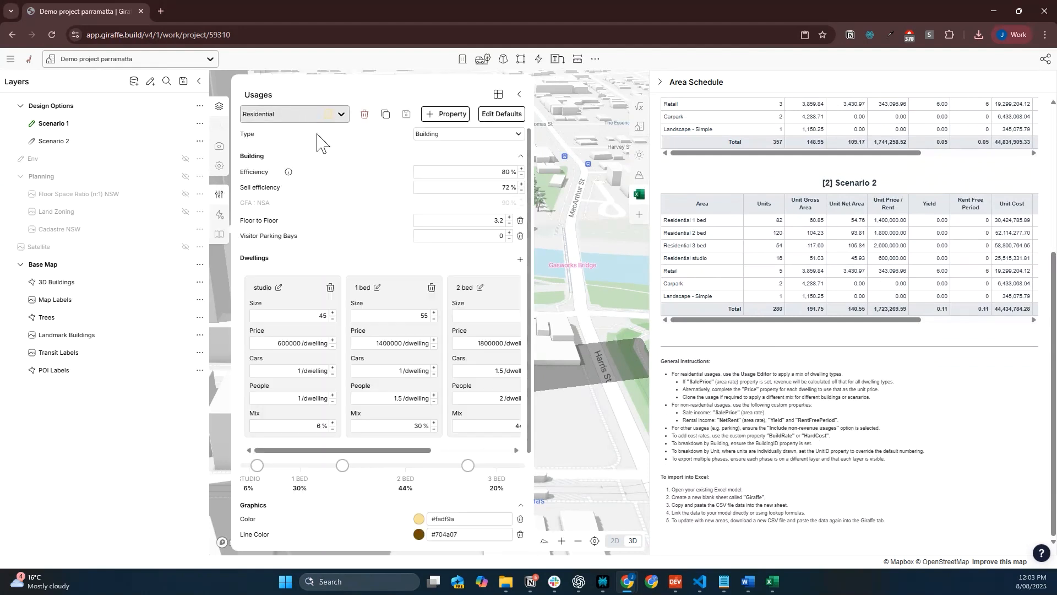
pyautogui.scroll(-2, 387, 312)
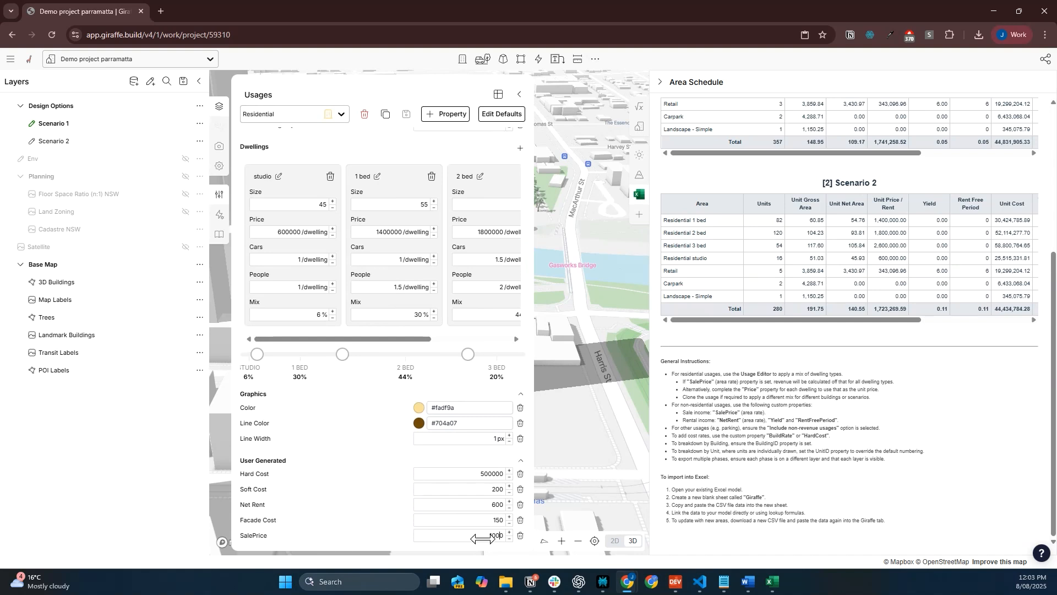
pyautogui.click(493, 523)
pyautogui.click(406, 114)
pyautogui.scroll(2, 892, 209)
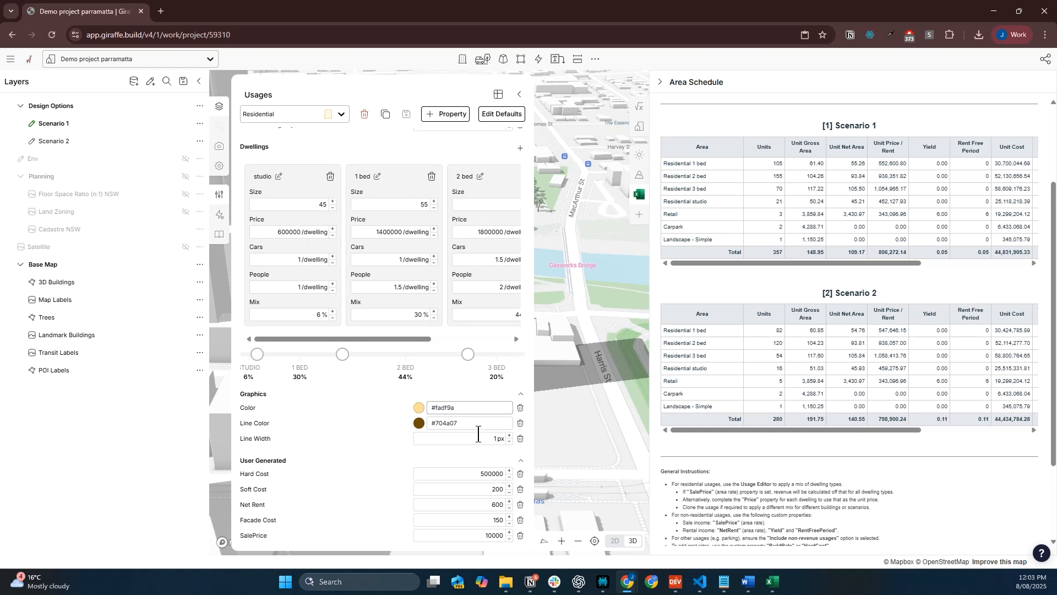
# Set the Residential usage's SalePrice to 0 and save the usage
pyautogui.click(488, 524)
pyautogui.click(406, 114)
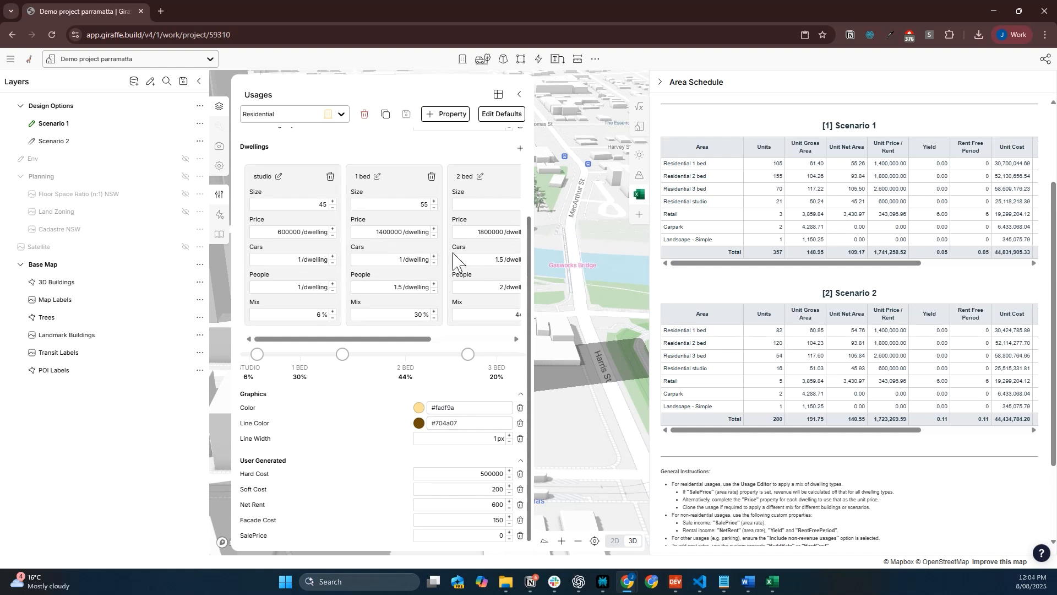
# Open the Retail usage and compare its Net Rent, Yield and RentFreePeriod properties with the retail rows of the area schedule
pyautogui.click(307, 117)
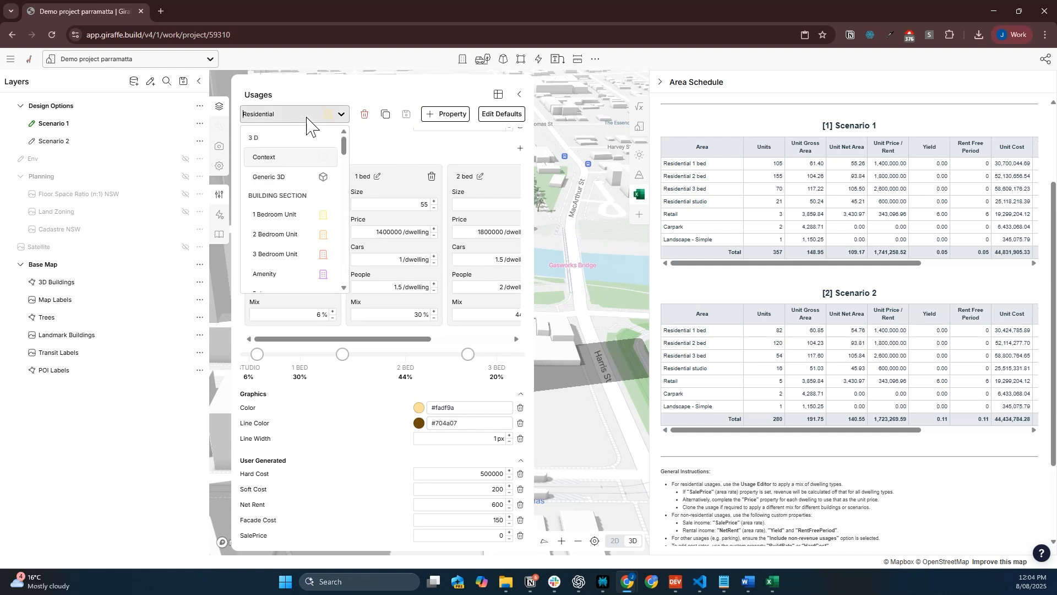
pyautogui.write('ret')
pyautogui.click(279, 181)
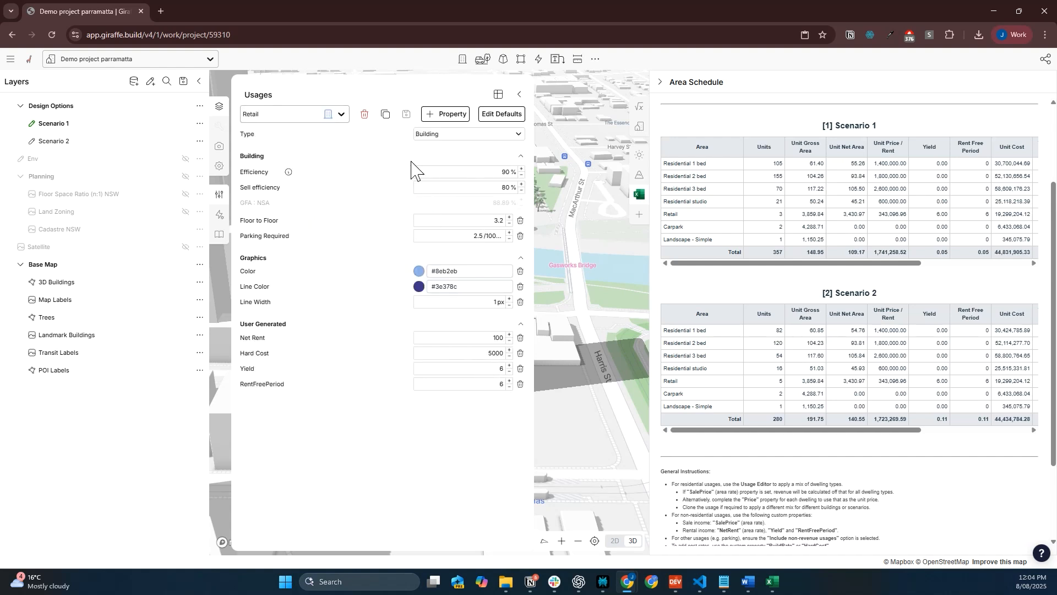
pyautogui.scroll(-1, 861, 385)
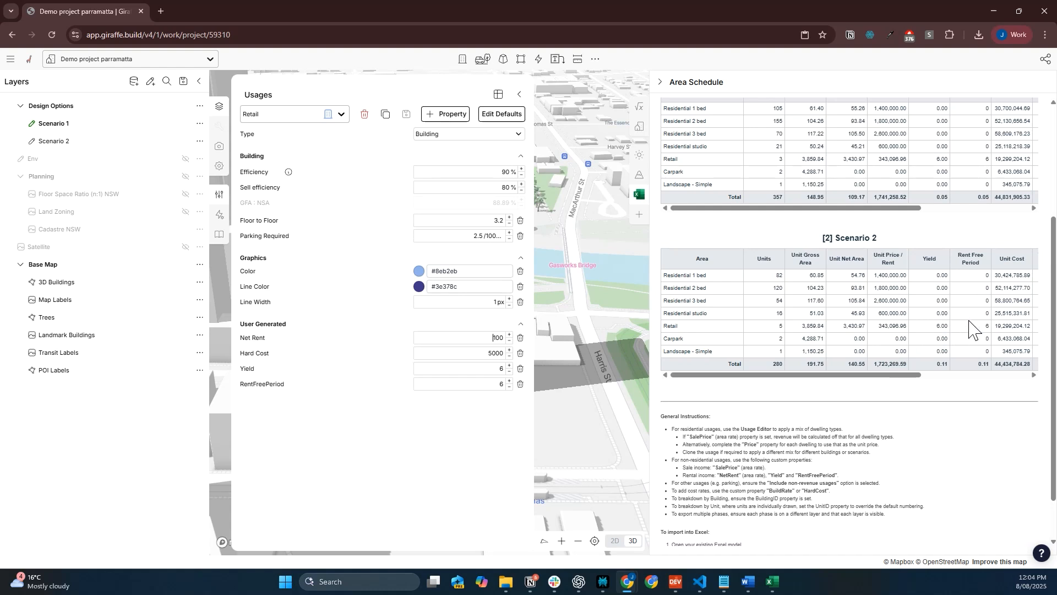
# Create a custom property named Yield for the Retail usage, save the usage and close the usage editor
pyautogui.click(454, 115)
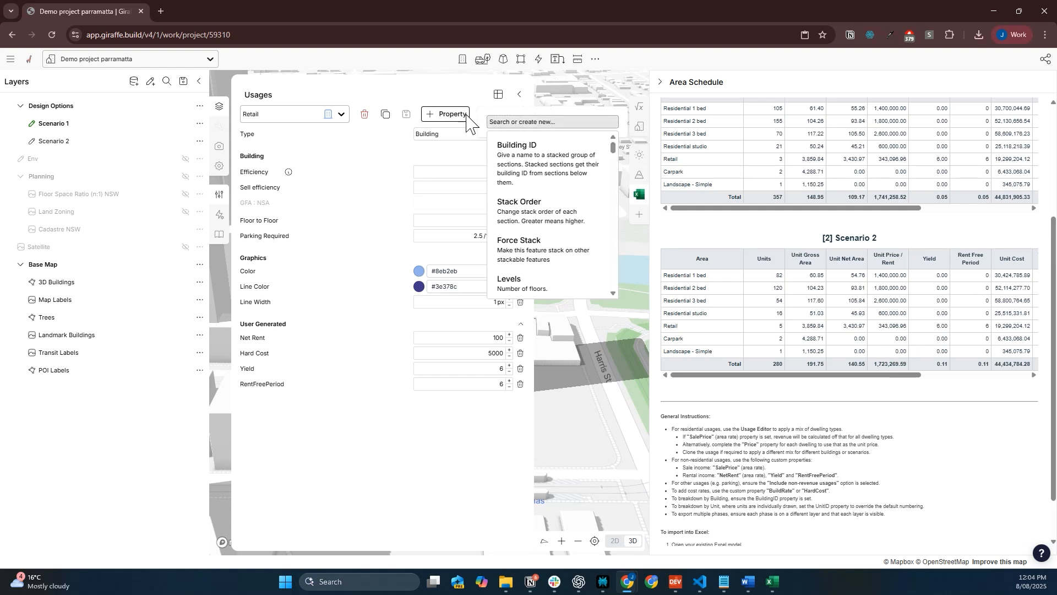
pyautogui.write('Yield')
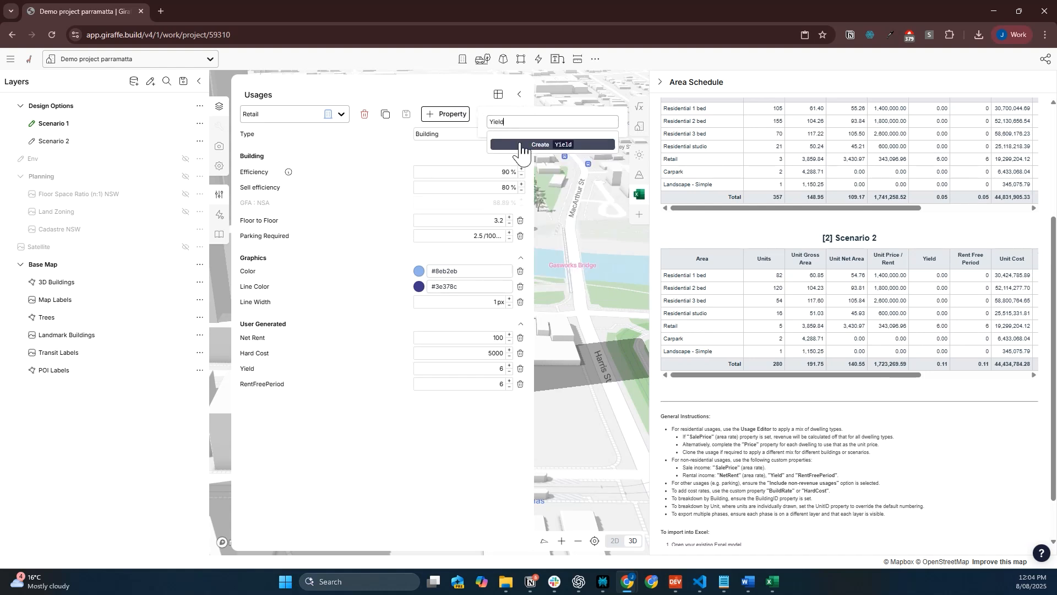
pyautogui.click(523, 145)
pyautogui.click(658, 422)
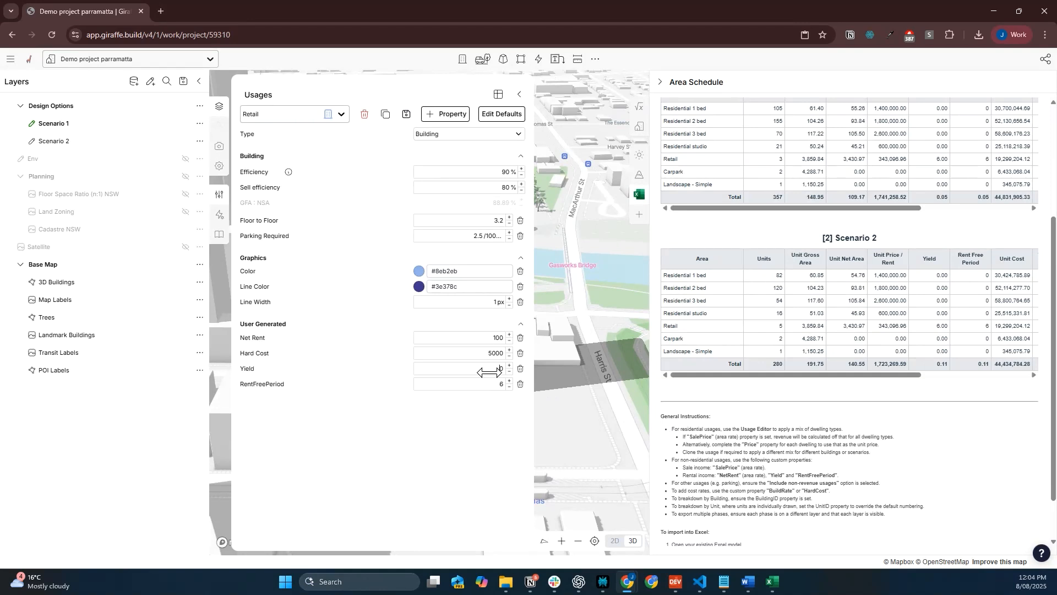
pyautogui.click(406, 114)
pyautogui.click(520, 95)
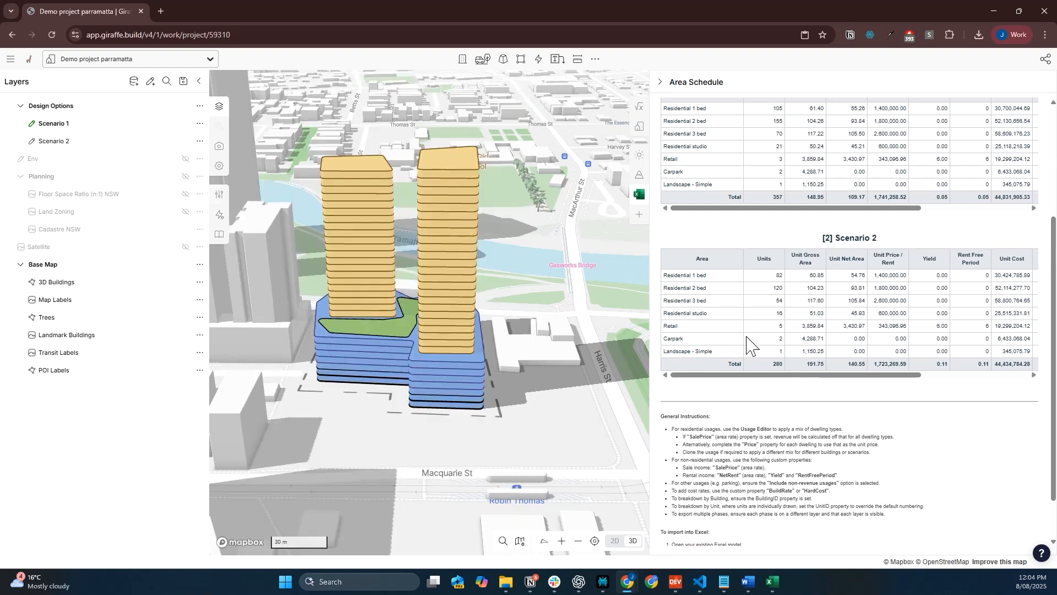
# Set the area schedule's Breakdown by Area to Building
pyautogui.scroll(5, 743, 353)
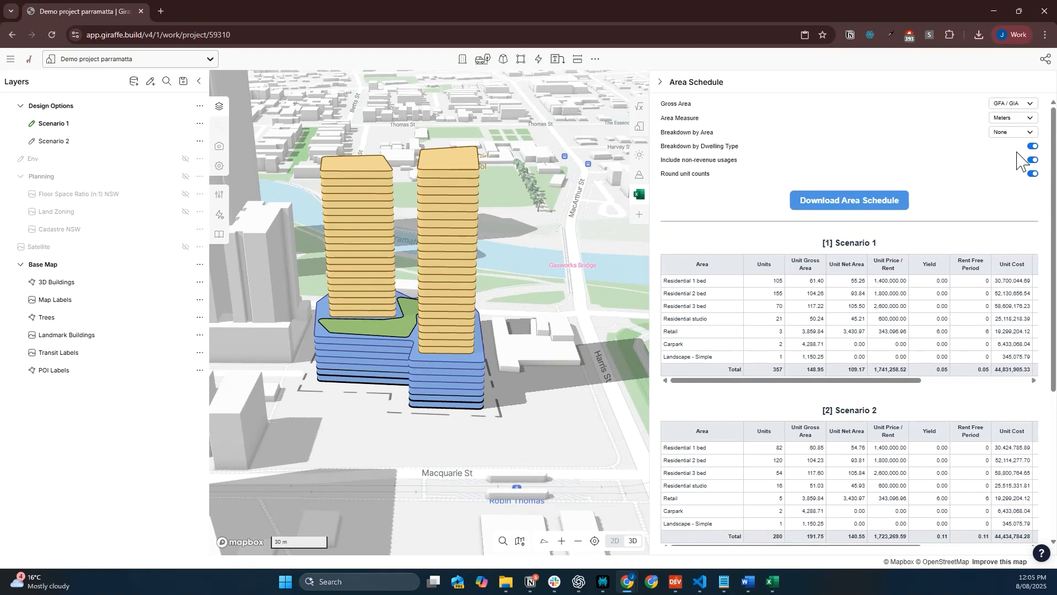
pyautogui.click(1011, 135)
pyautogui.click(1010, 160)
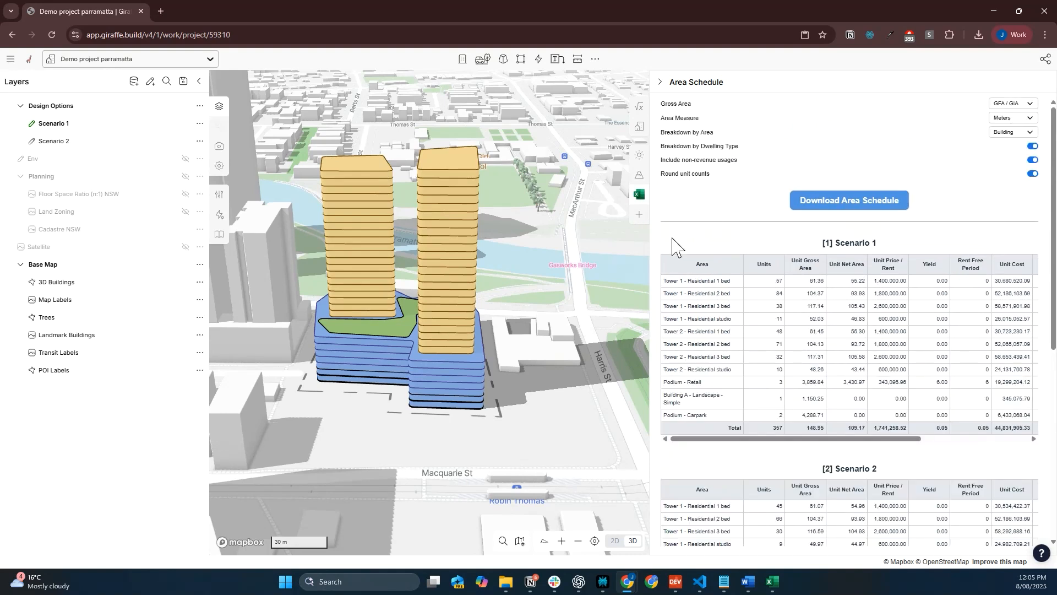
# Inspect the building identification properties of the two residential towers in the 3D model
pyautogui.click(460, 315)
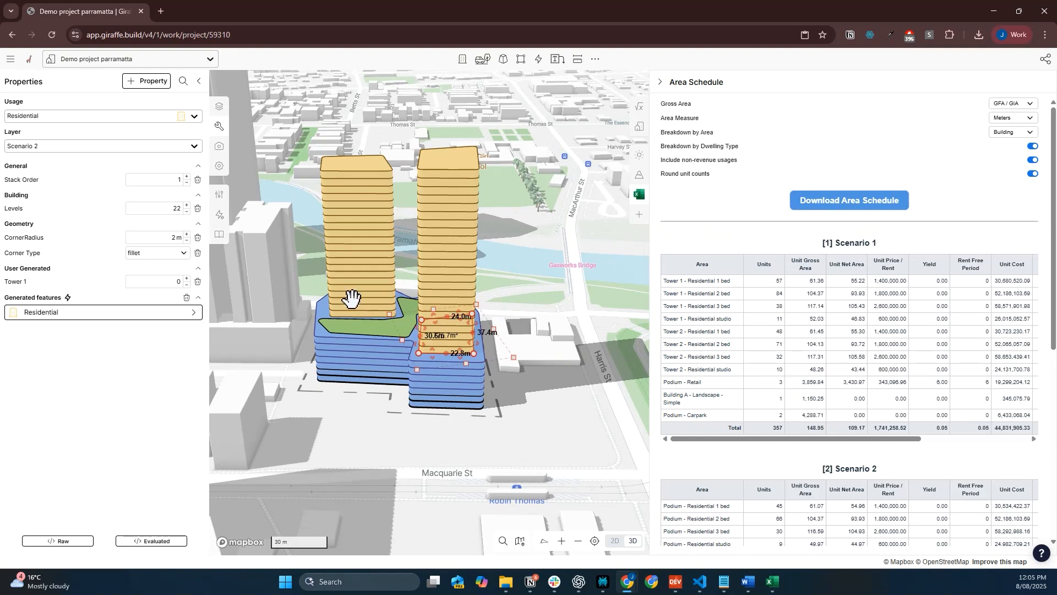
pyautogui.click(370, 300)
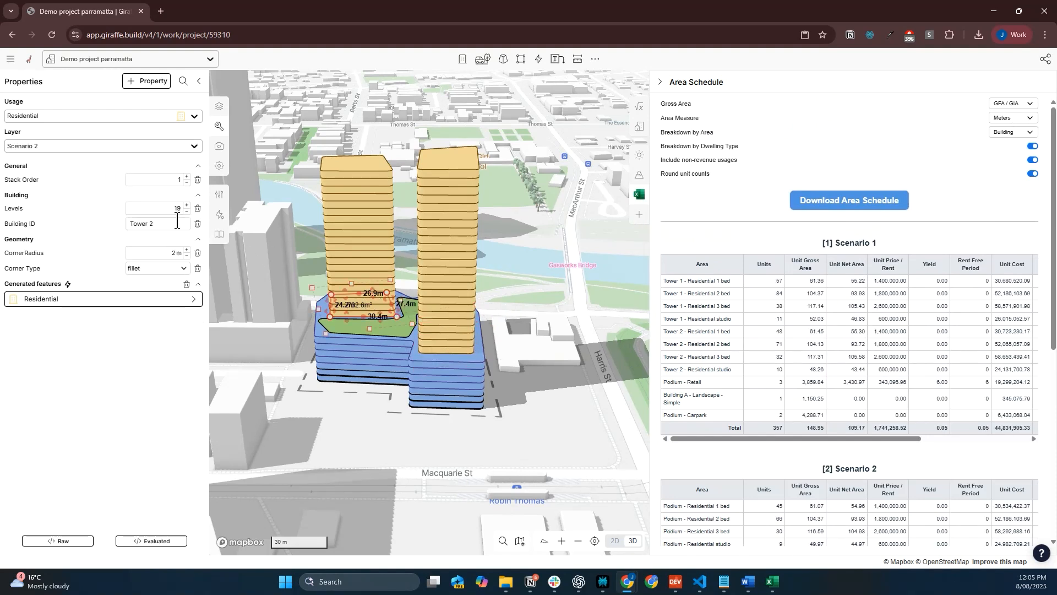
# Remove the Building ID from the Scenario 1 retail podium and check its row in the area schedule
pyautogui.click(357, 363)
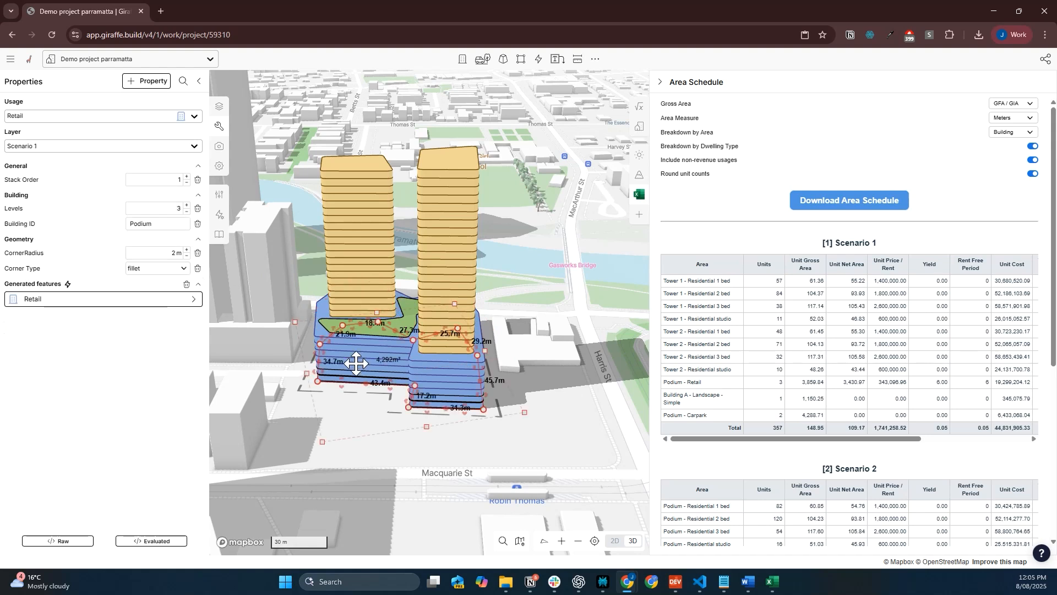
pyautogui.click(197, 223)
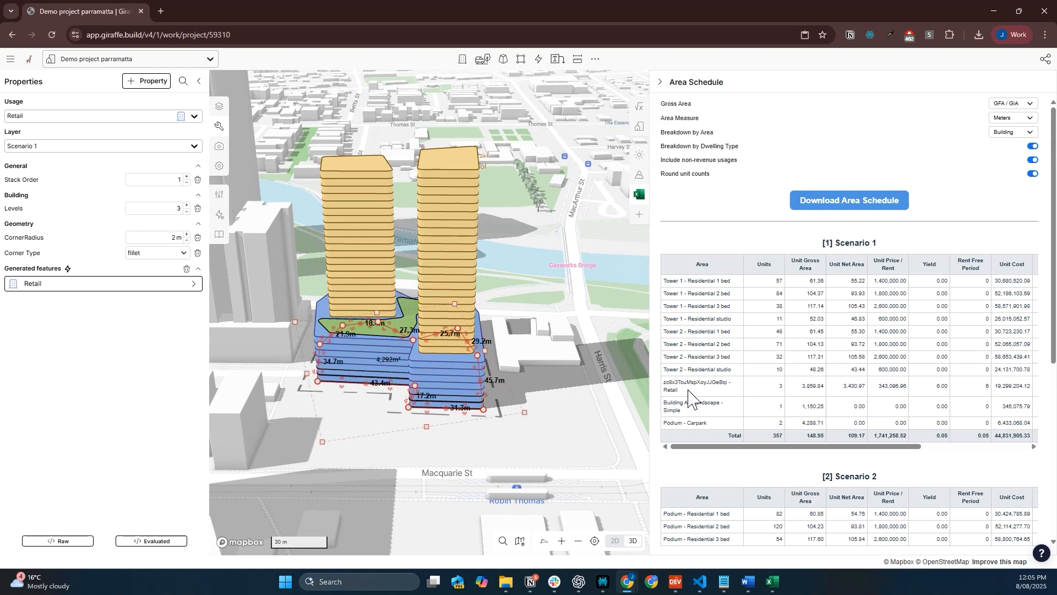
pyautogui.scroll(-2, 691, 396)
pyautogui.scroll(2, 691, 395)
# Add the Building ID property back to the Scenario 1 retail podium and review the building breakdown in both scenario tables
pyautogui.click(146, 83)
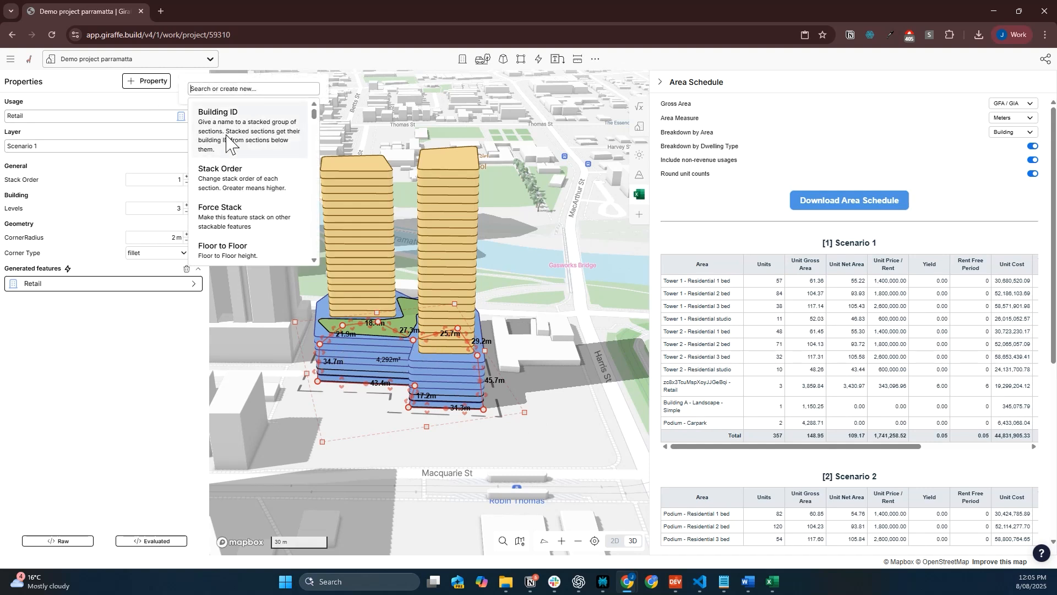
pyautogui.click(220, 113)
pyautogui.click(174, 224)
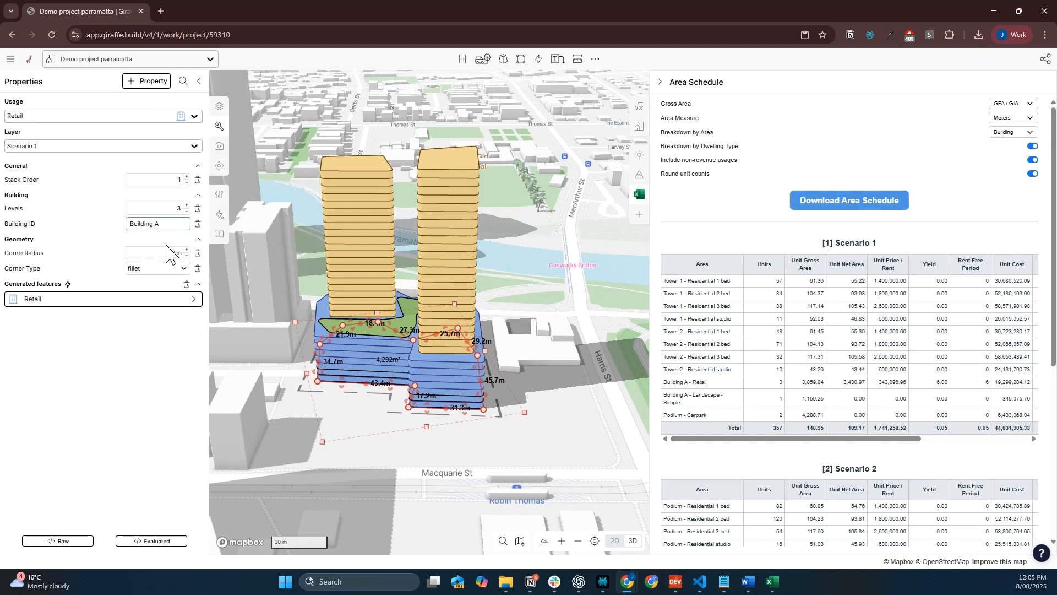
pyautogui.scroll(-3, 760, 457)
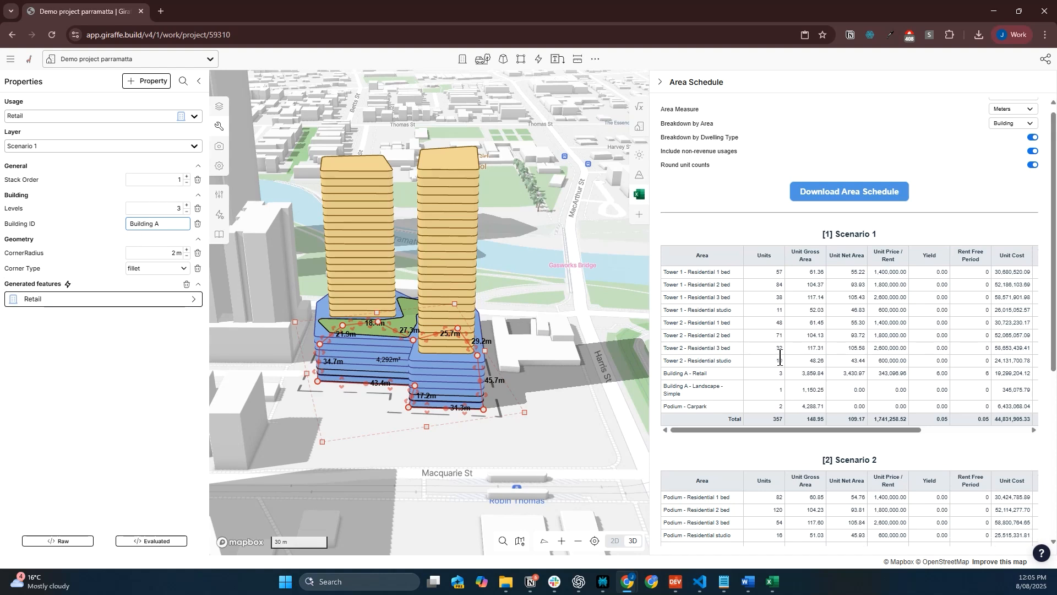
pyautogui.scroll(2, 760, 457)
pyautogui.scroll(2, 760, 457)
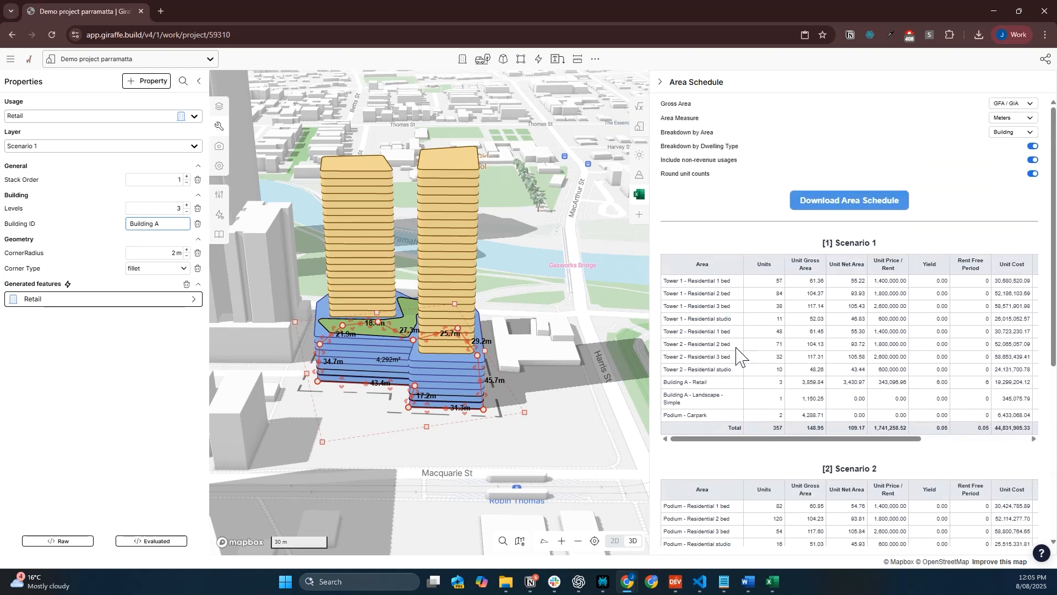
pyautogui.scroll(-5, 738, 344)
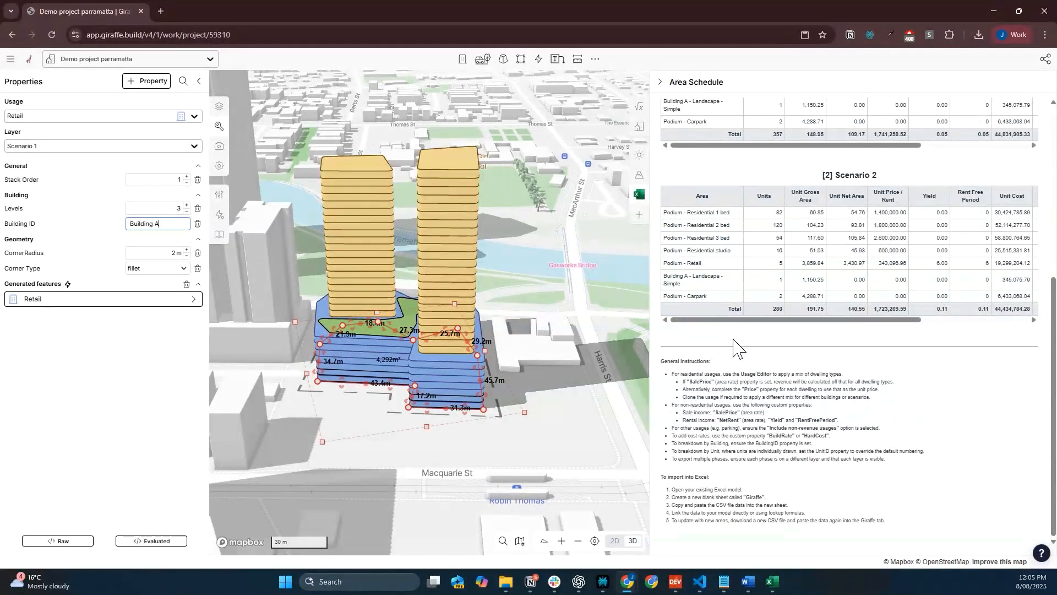
pyautogui.scroll(5, 735, 347)
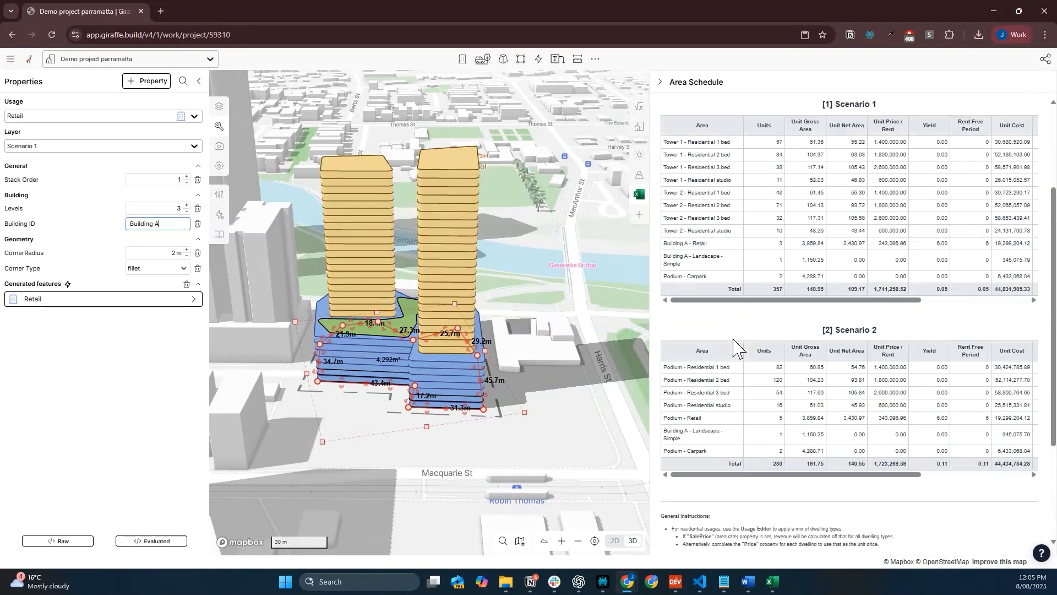